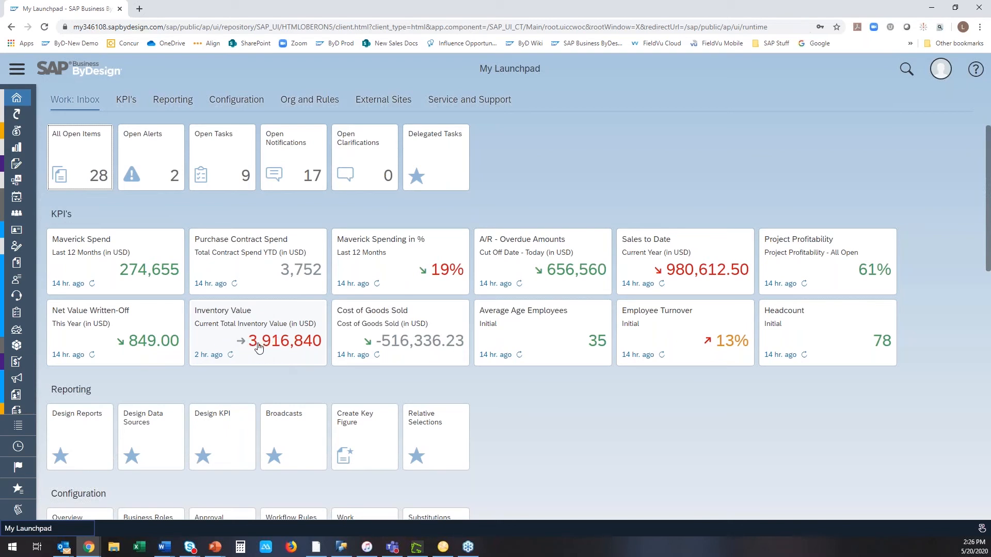
Open the Inventory Value KPI and view its Inventory by Product Category and Inventory by PC with Data context reports
click(258, 347)
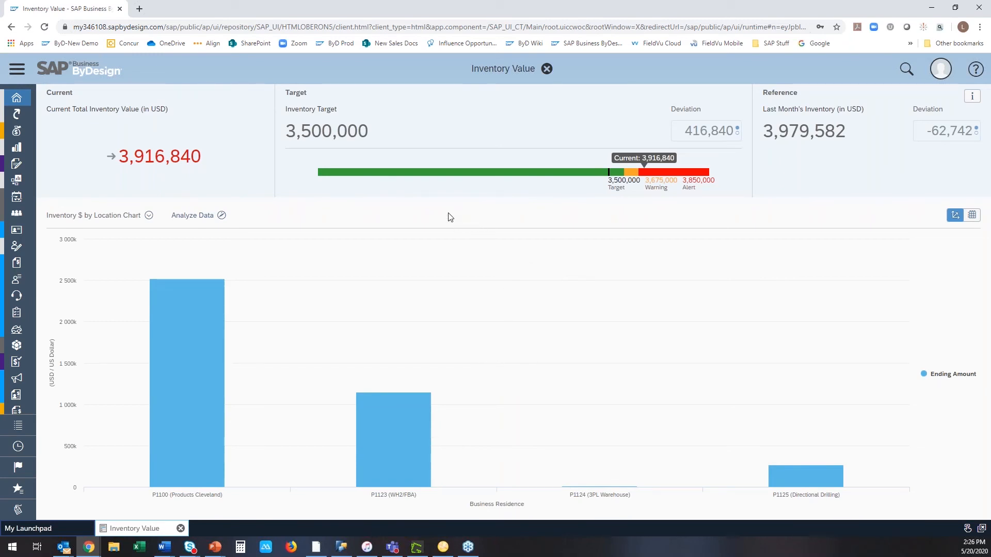
click(149, 217)
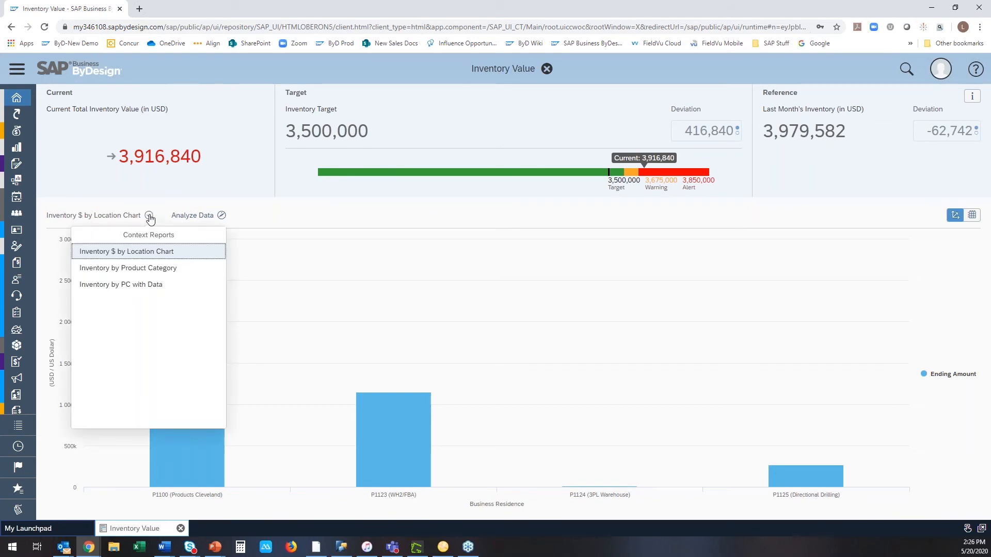
click(145, 269)
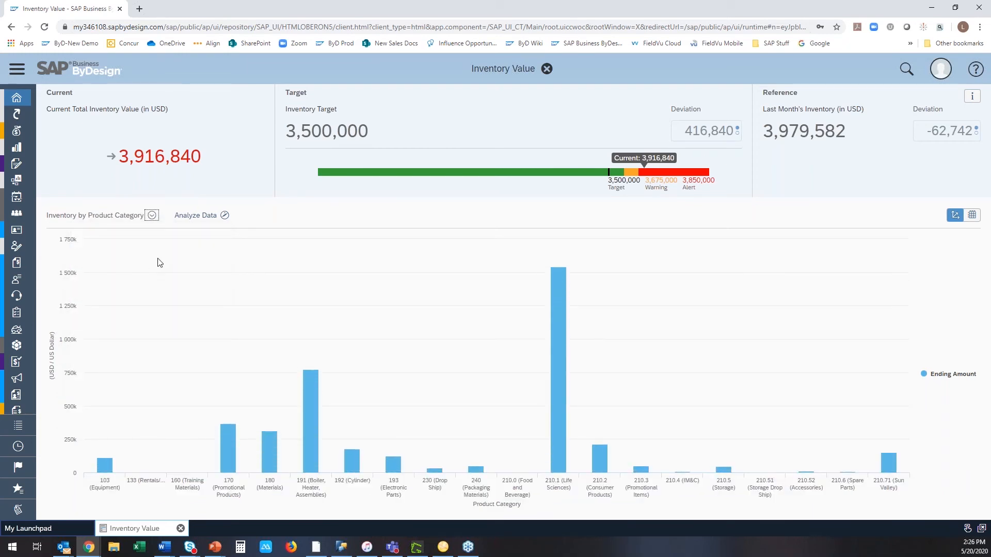
click(151, 216)
click(156, 292)
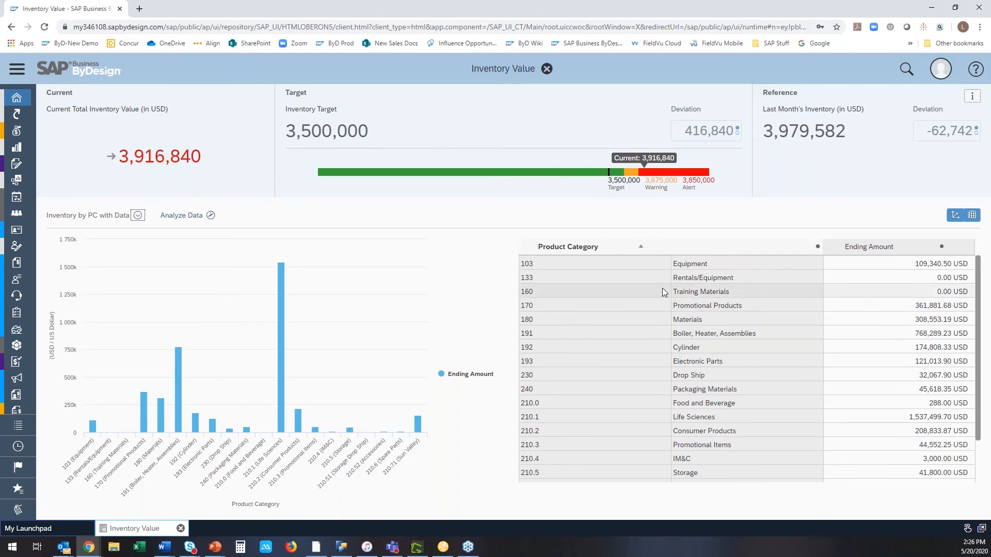
View the inventory data as chart only and table only, and show Inventory $ by Location Chart as a table
click(955, 217)
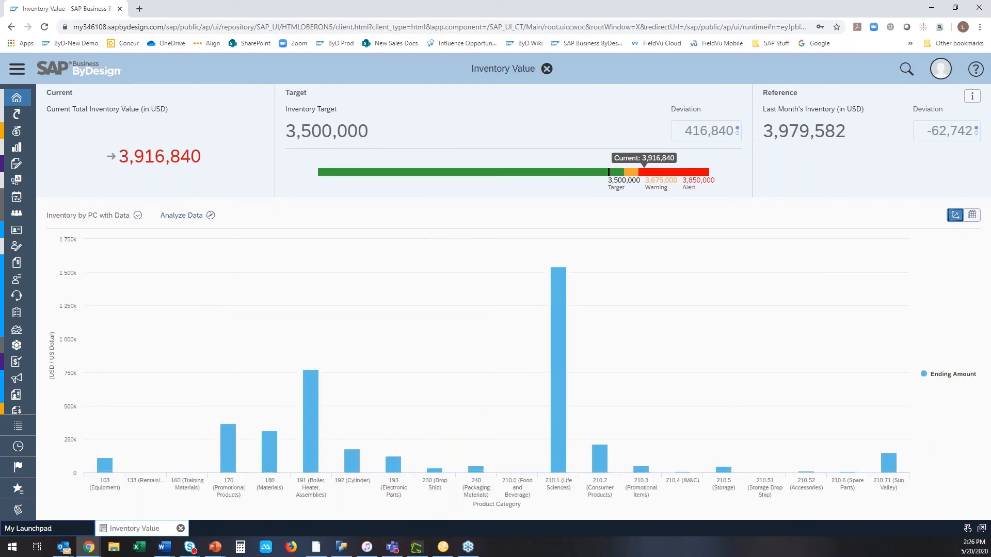
click(967, 219)
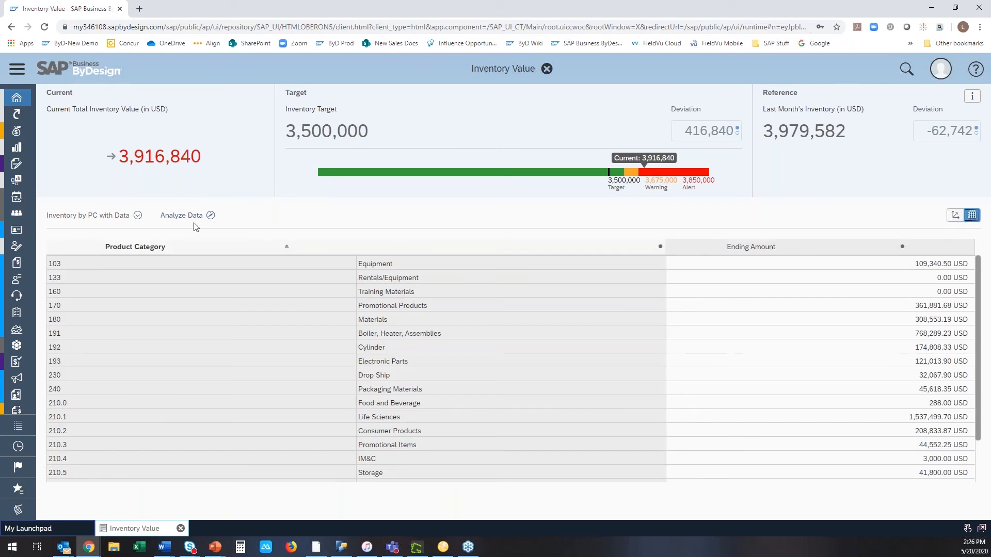
click(138, 217)
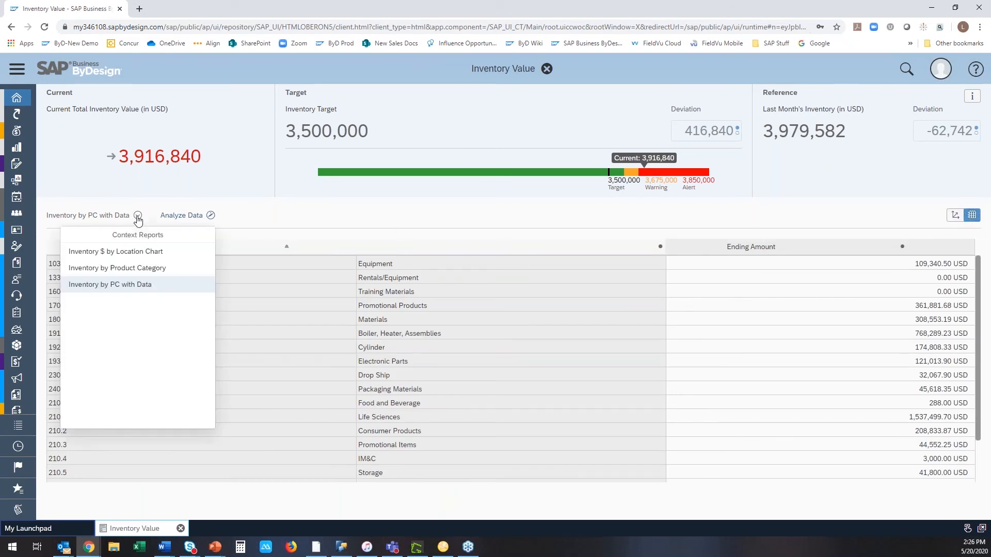
click(147, 252)
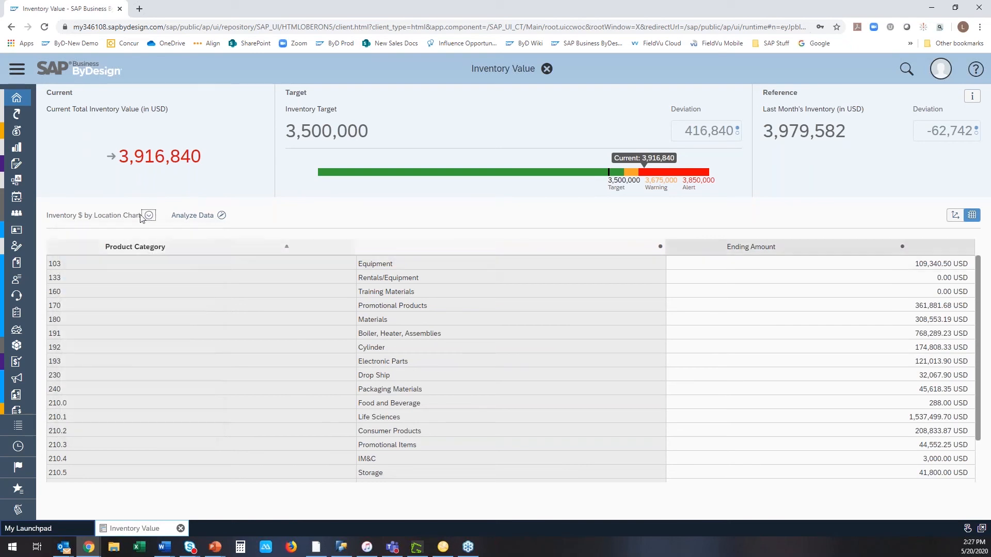
click(972, 215)
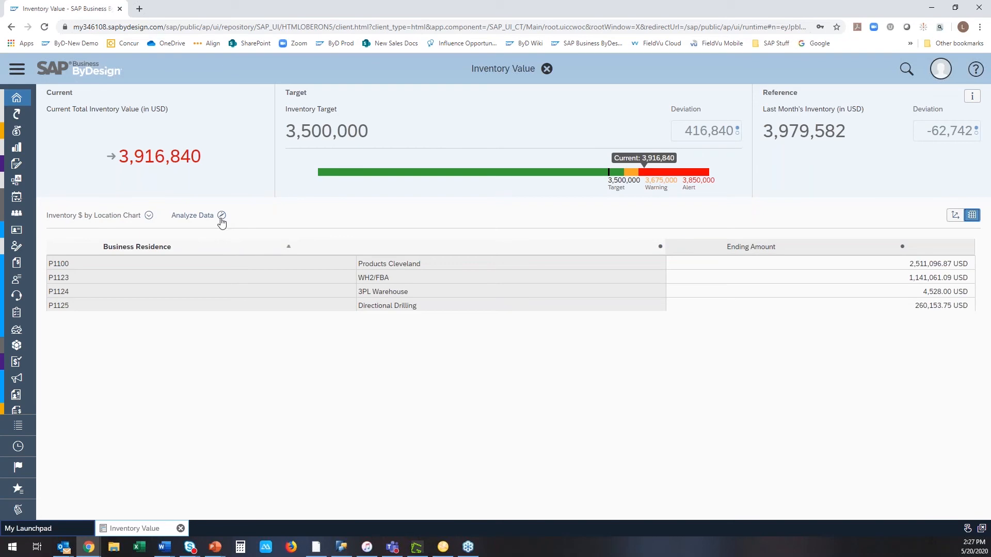
Open the inventory by location data in the full analysis report, and close both the report and the Inventory Value KPI
click(192, 215)
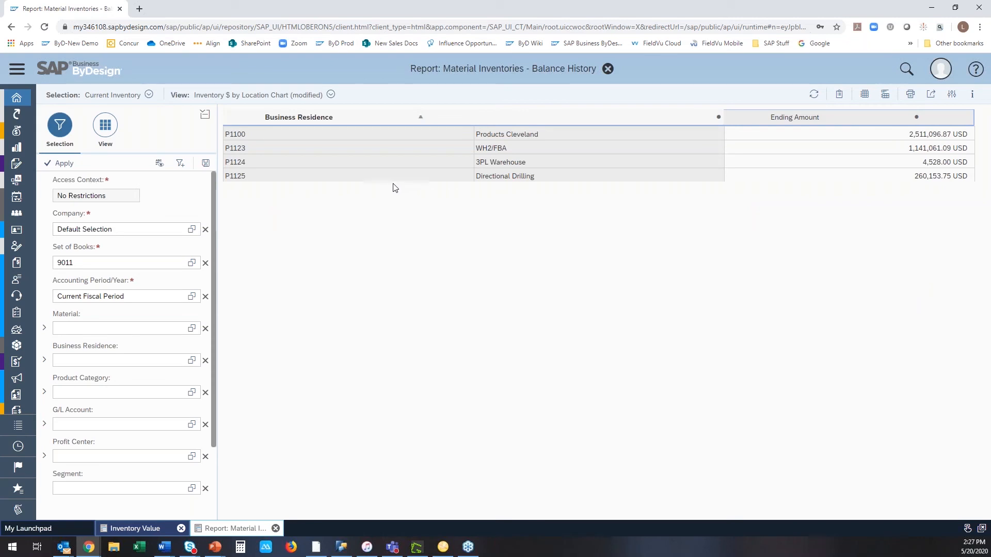
click(607, 70)
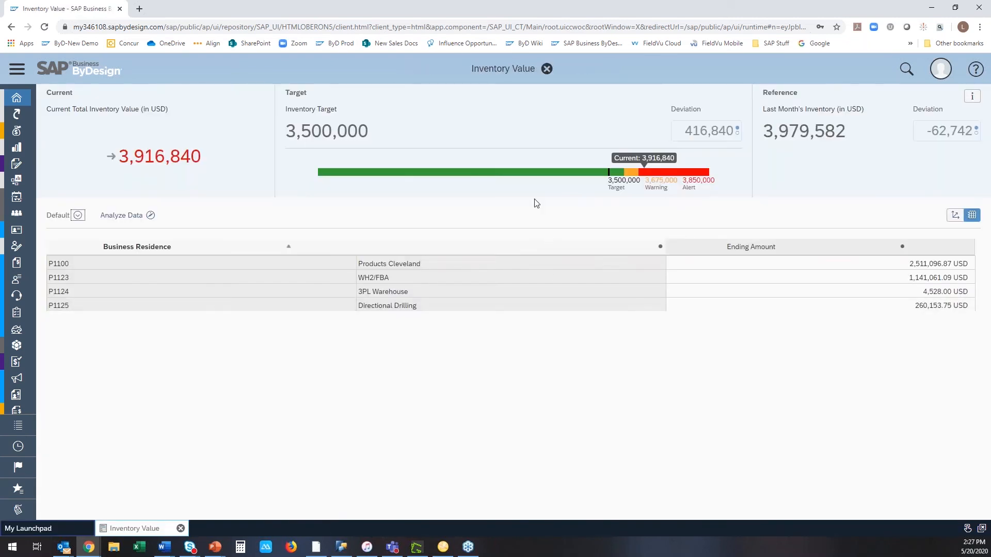
click(547, 68)
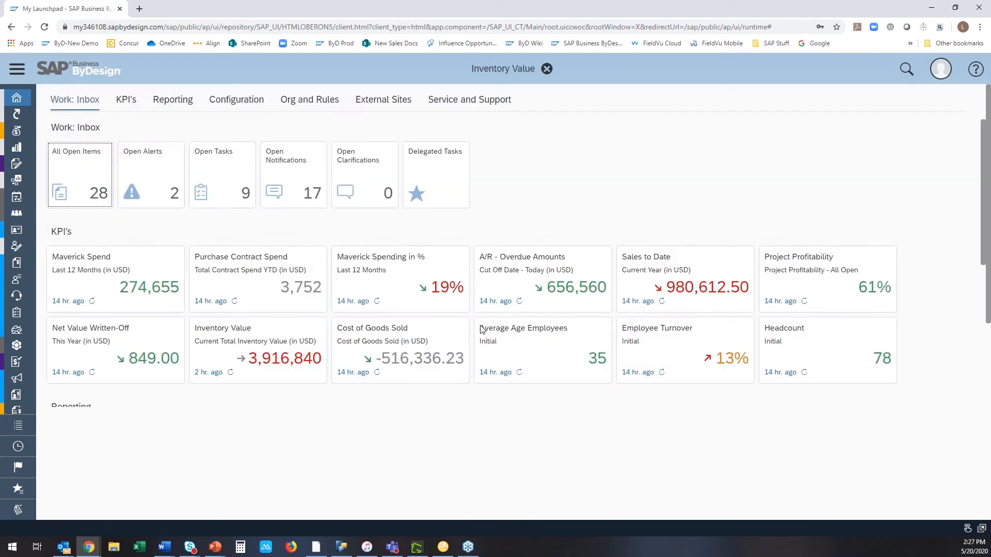
Expand the navigation menu, look over the Receivables and Insights work centers, and open the Receivables overview
click(22, 73)
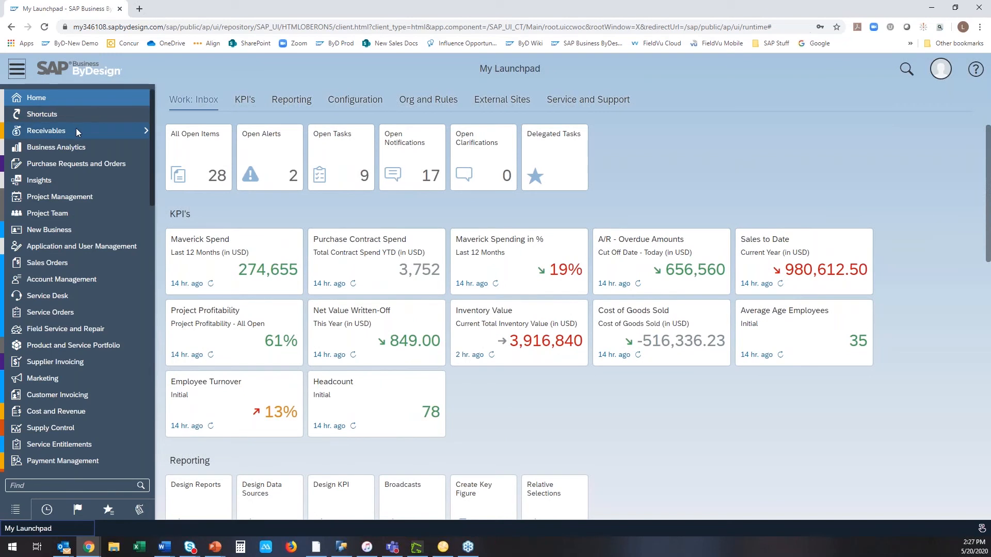
mouse_move(148, 130)
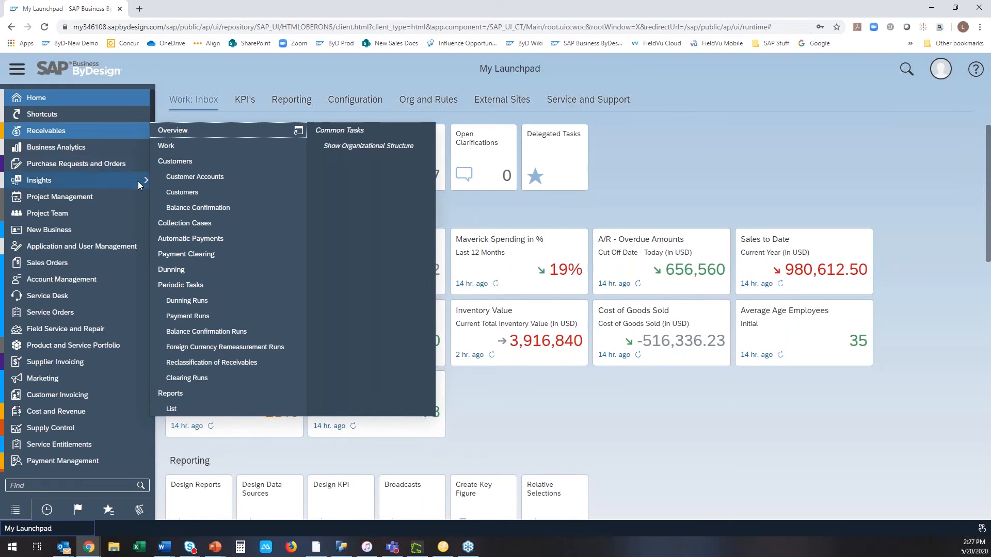
mouse_move(137, 182)
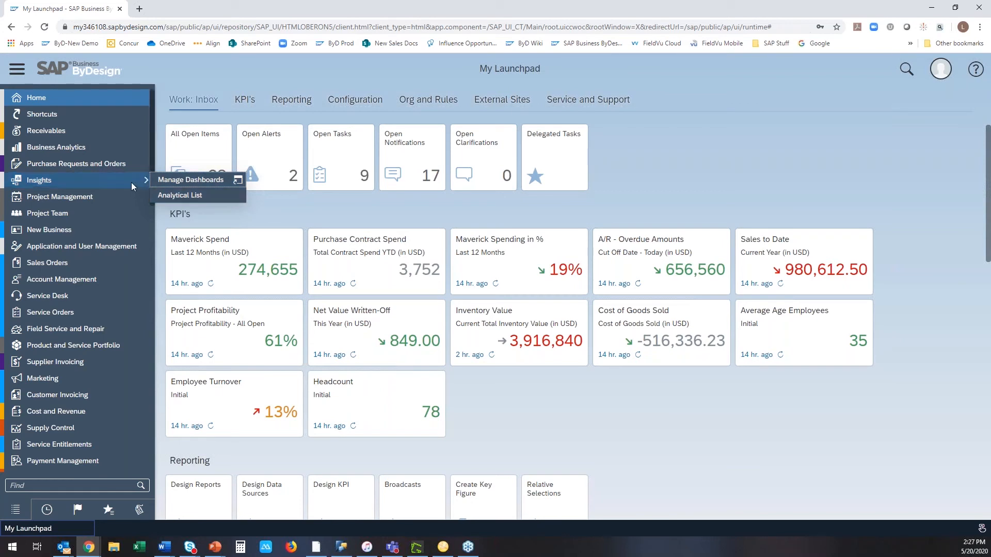
click(120, 132)
click(174, 133)
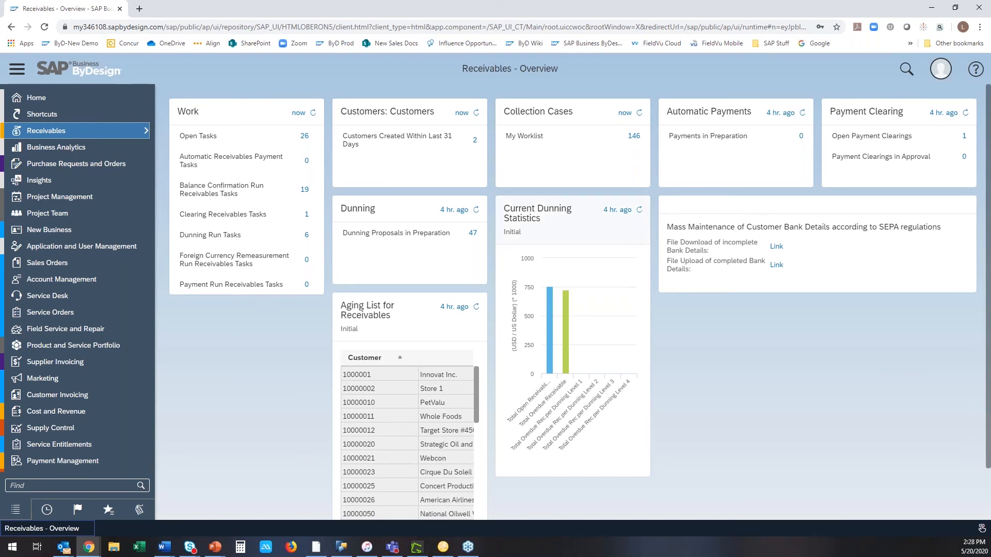
Start personalization mode on the Receivables overview and open the gallery for adding a new card
click(943, 72)
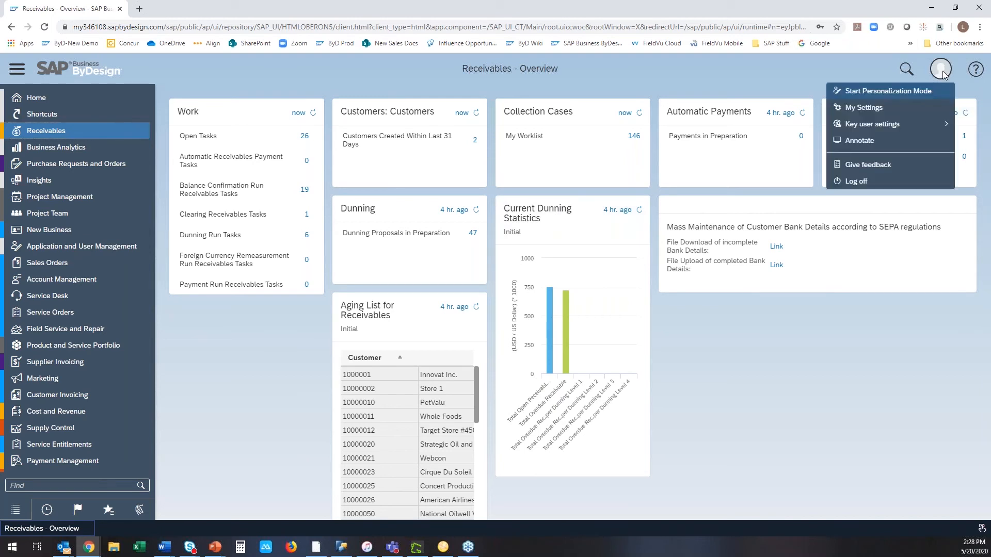
click(694, 112)
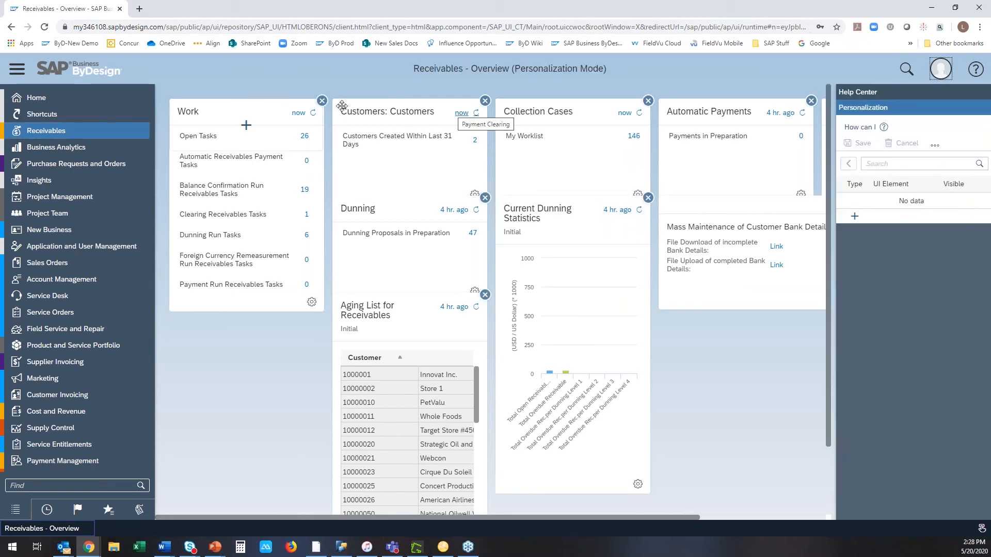
click(404, 354)
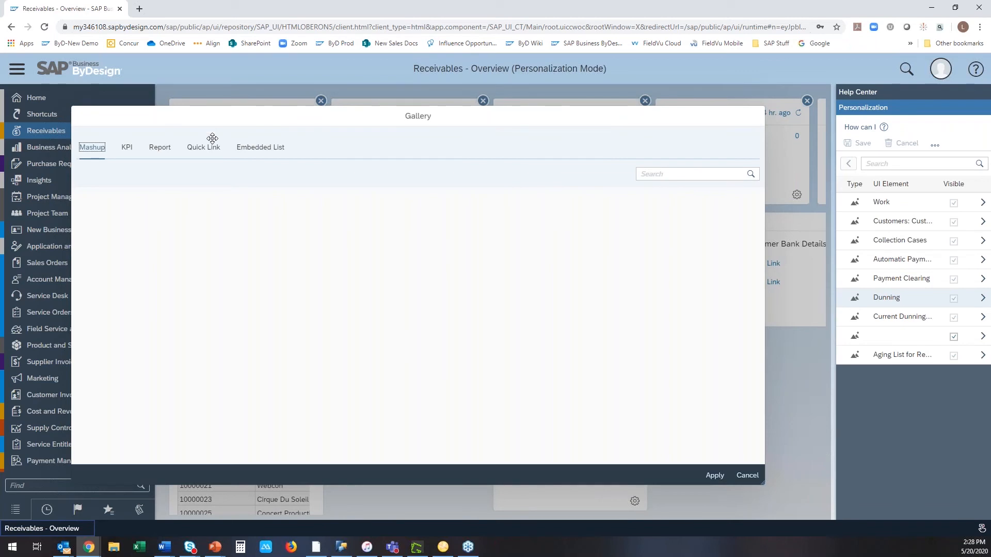
Search the gallery's KPIs for "invento" and add the first Inventory Value KPI to the overview
click(126, 151)
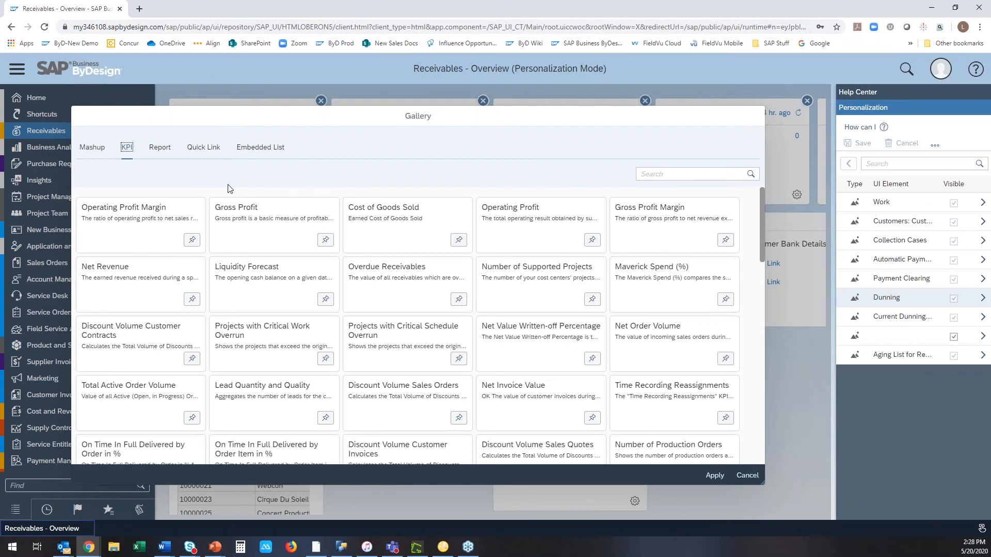
click(654, 174)
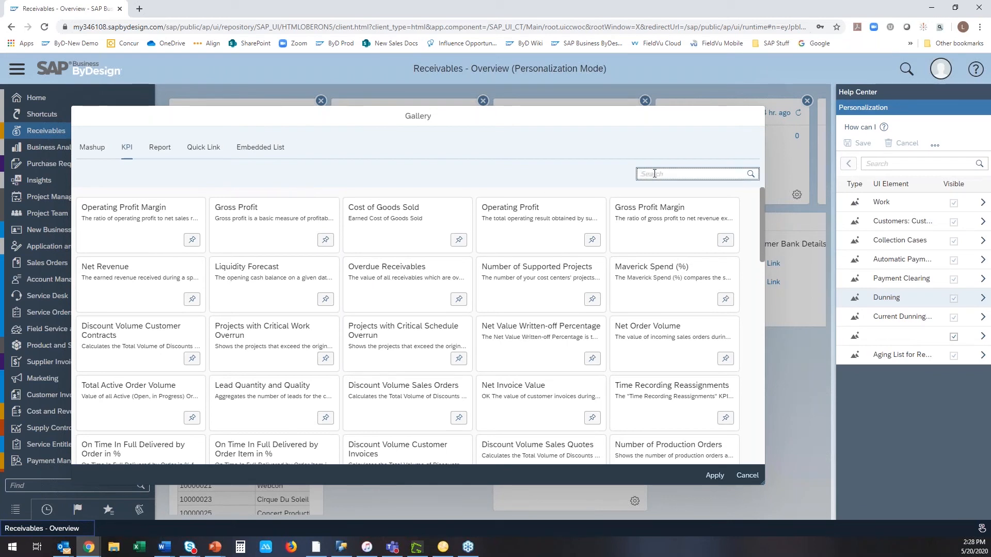
text(invento)
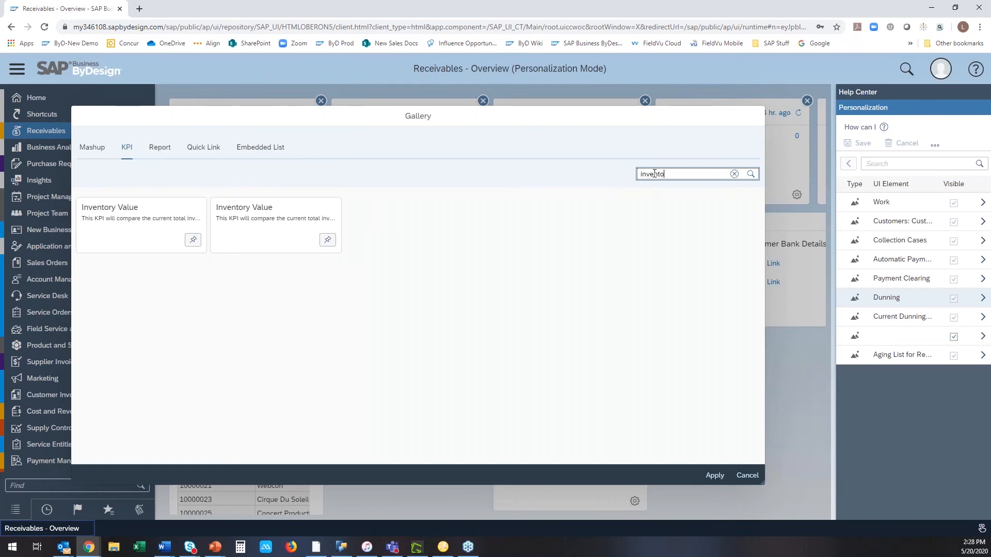
click(193, 240)
click(715, 476)
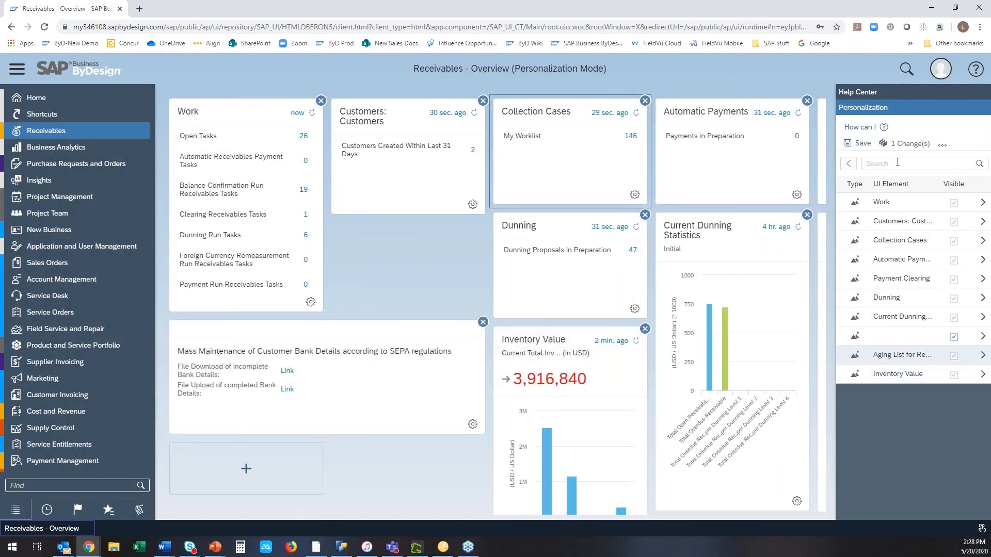
Open the settings of the new Inventory Value card and set its card width to Wide
click(898, 373)
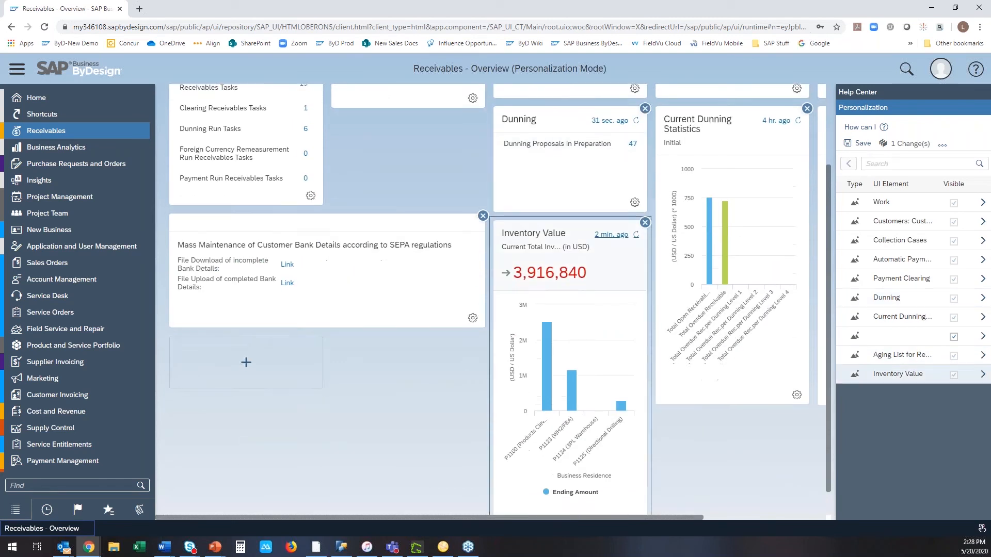
scroll(711, 416, down, 1)
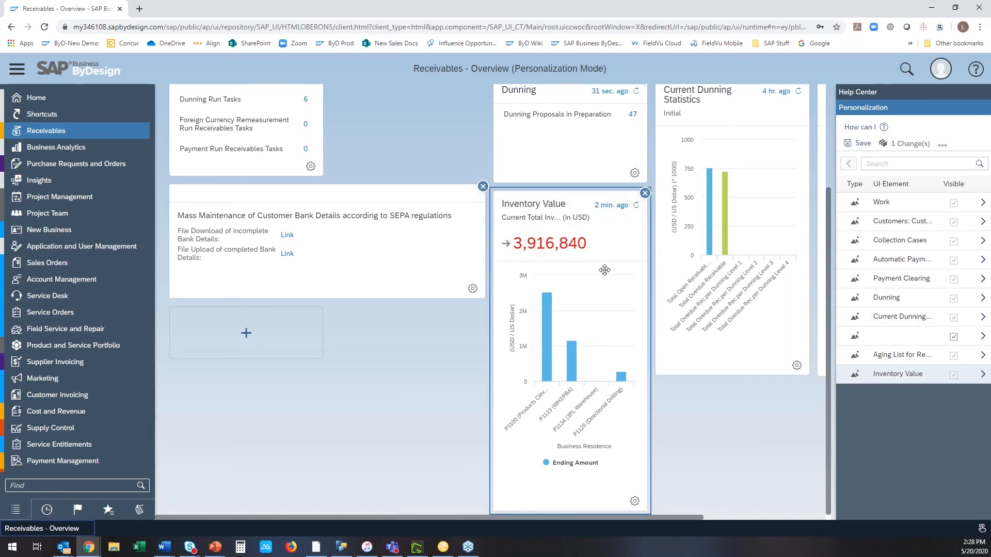
click(634, 502)
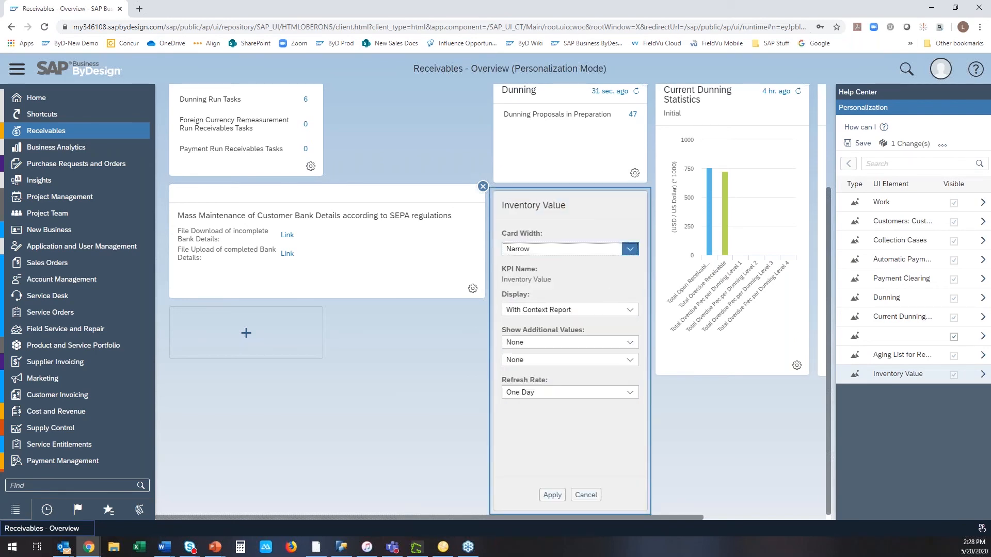
click(630, 249)
click(618, 281)
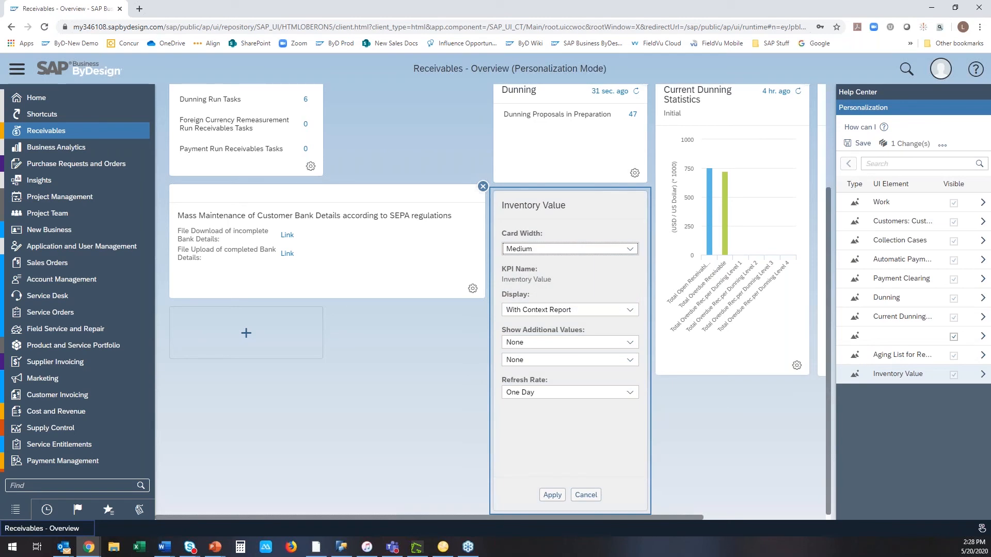
click(630, 249)
click(627, 302)
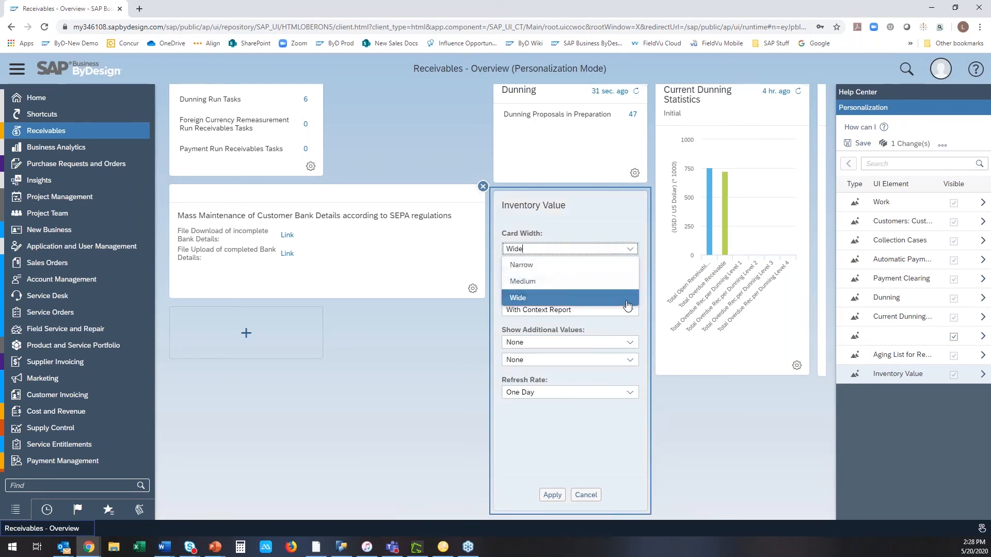
click(694, 272)
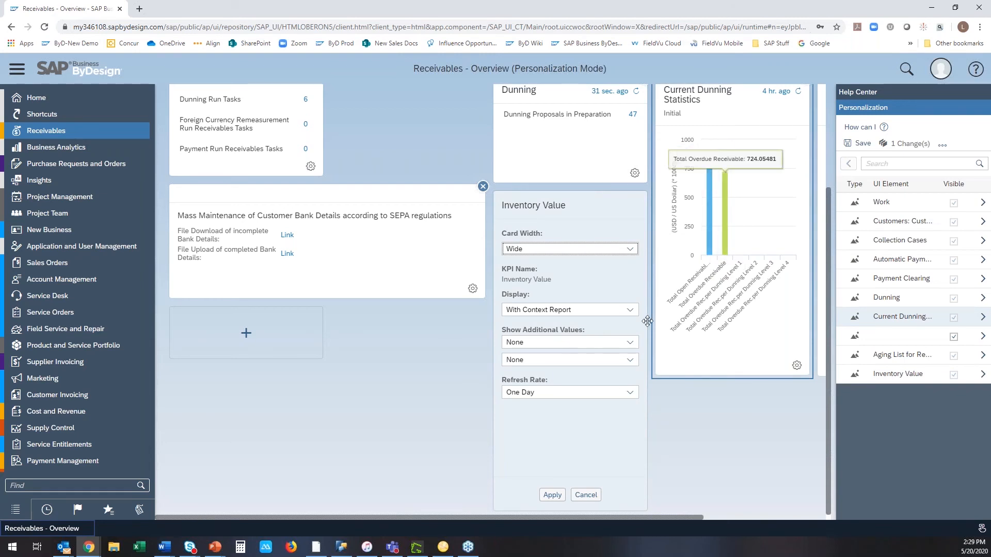
Review the additional value and refresh rate options of the Inventory Value card, and apply the card settings
click(630, 343)
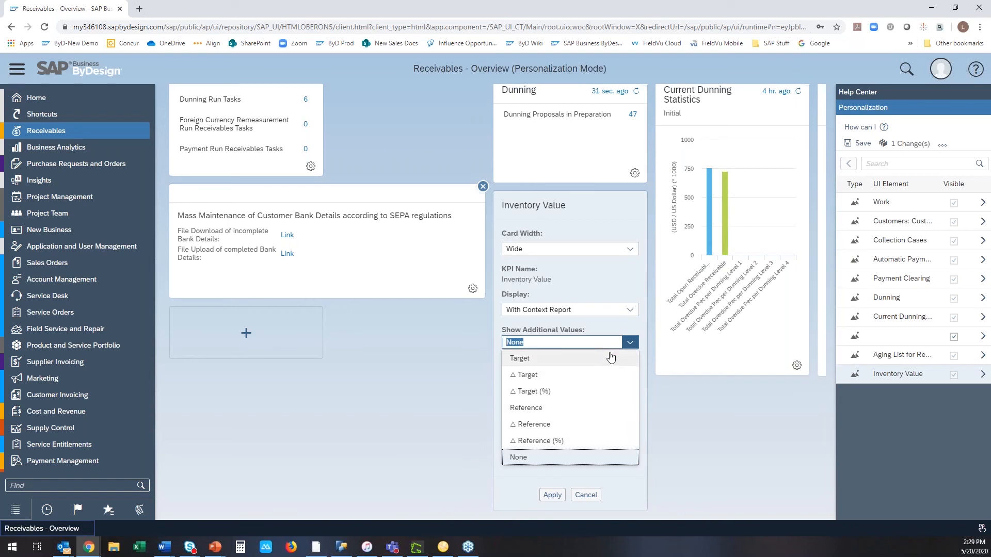
click(611, 359)
click(629, 361)
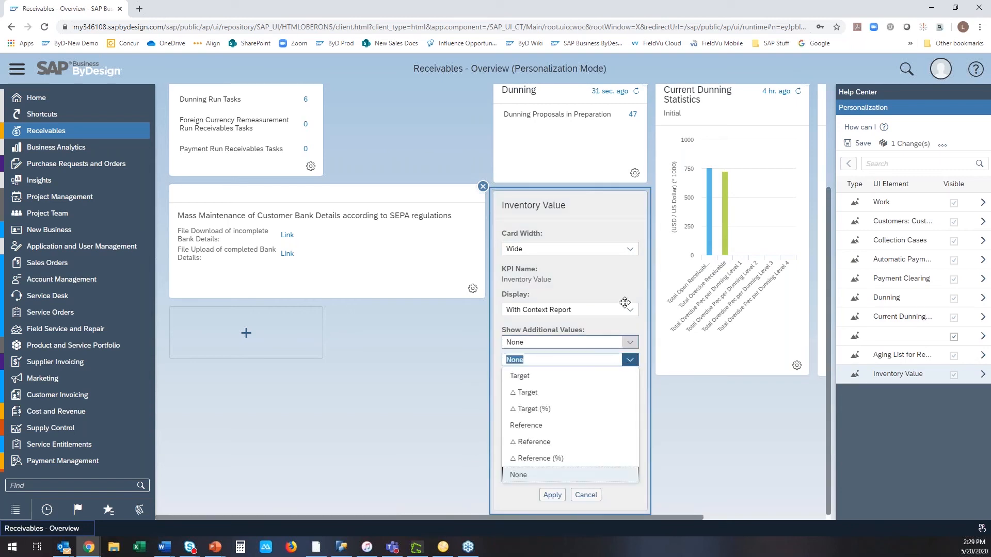
click(519, 475)
click(630, 393)
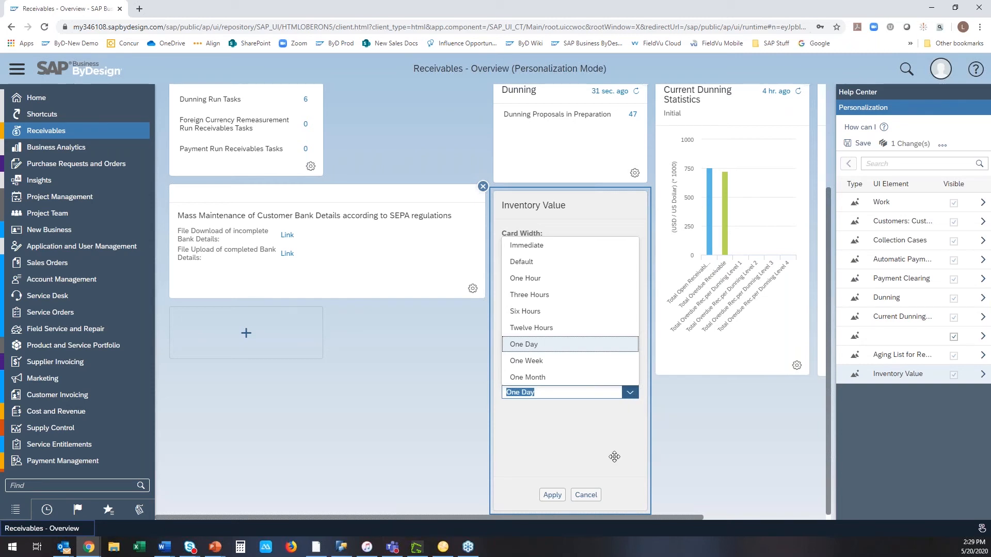
click(562, 496)
click(553, 495)
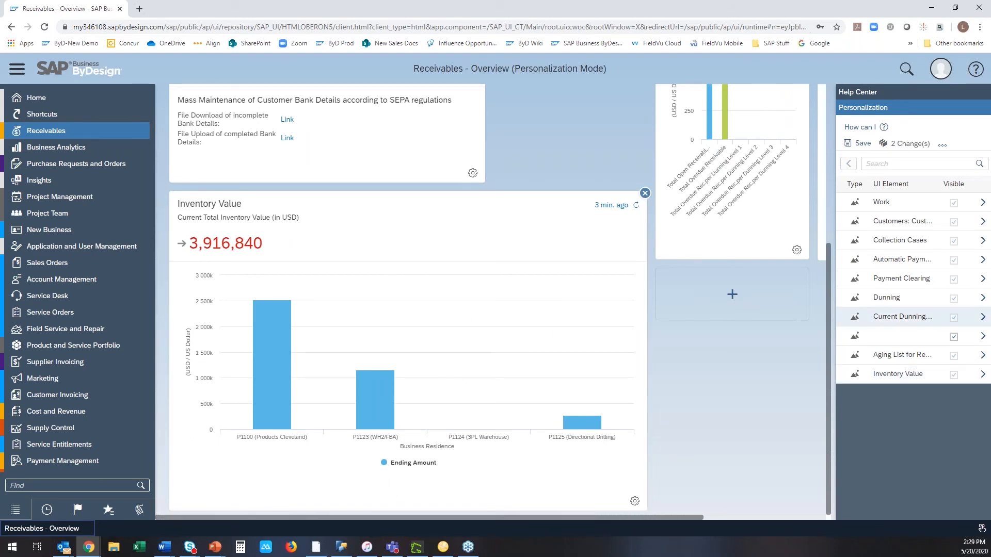
Save the personalized Receivables overview and end personalization mode
click(858, 142)
click(567, 327)
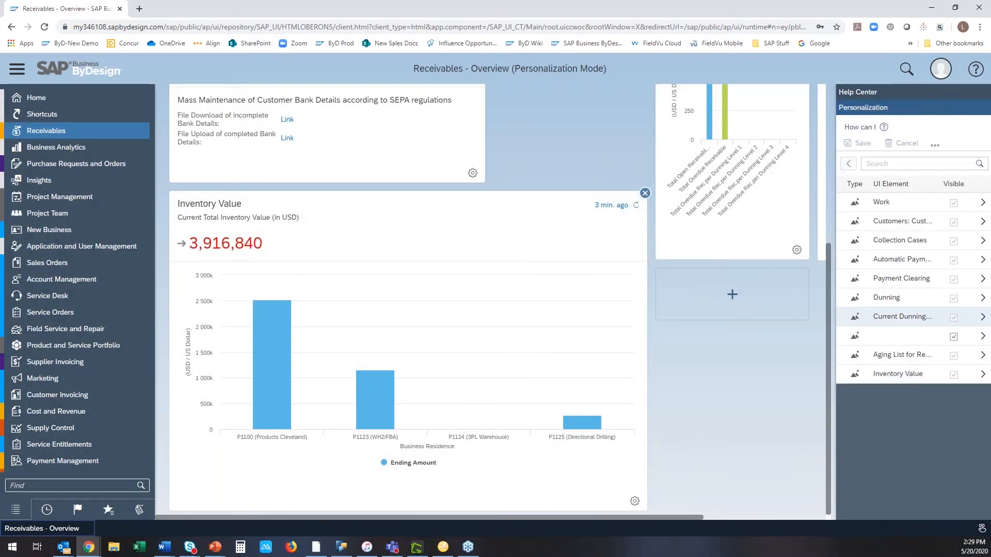
click(939, 69)
click(929, 86)
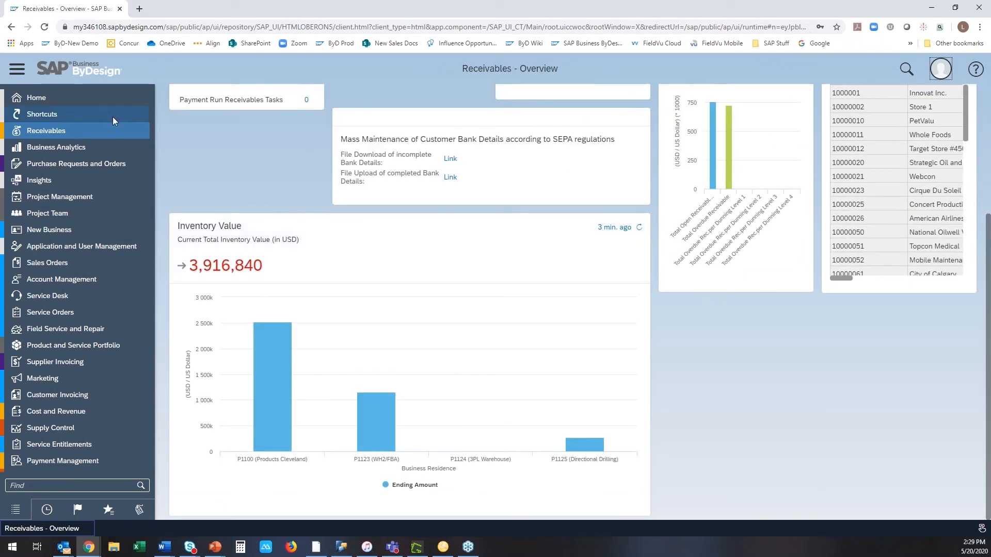
Open the Design KPI view of Business Analytics, show all KPIs, and search them for "inventory"
mouse_move(114, 149)
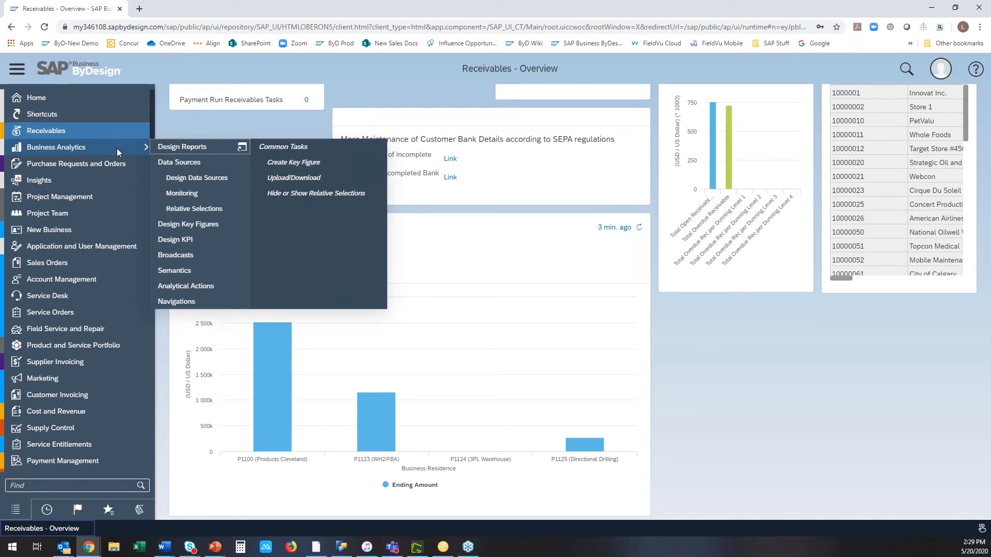
click(187, 241)
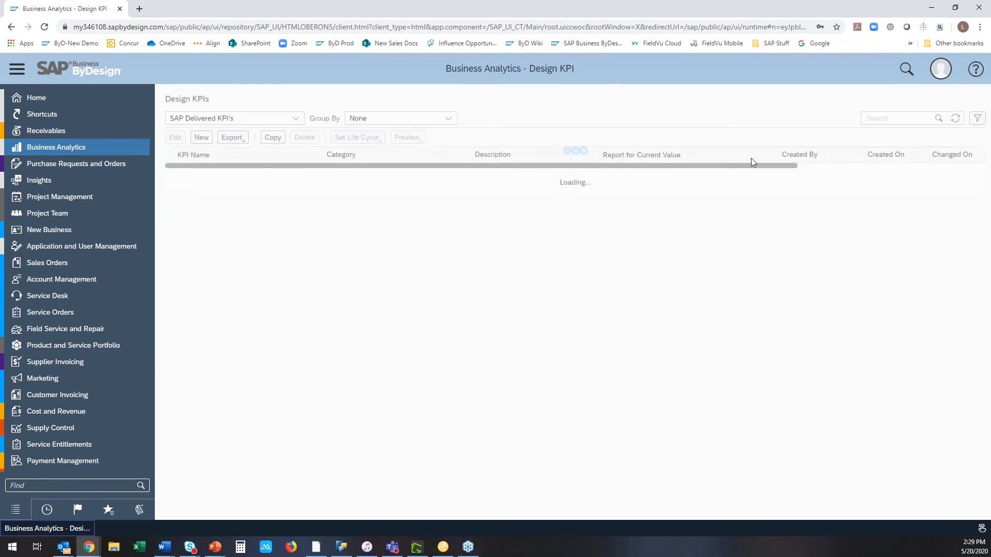
click(295, 131)
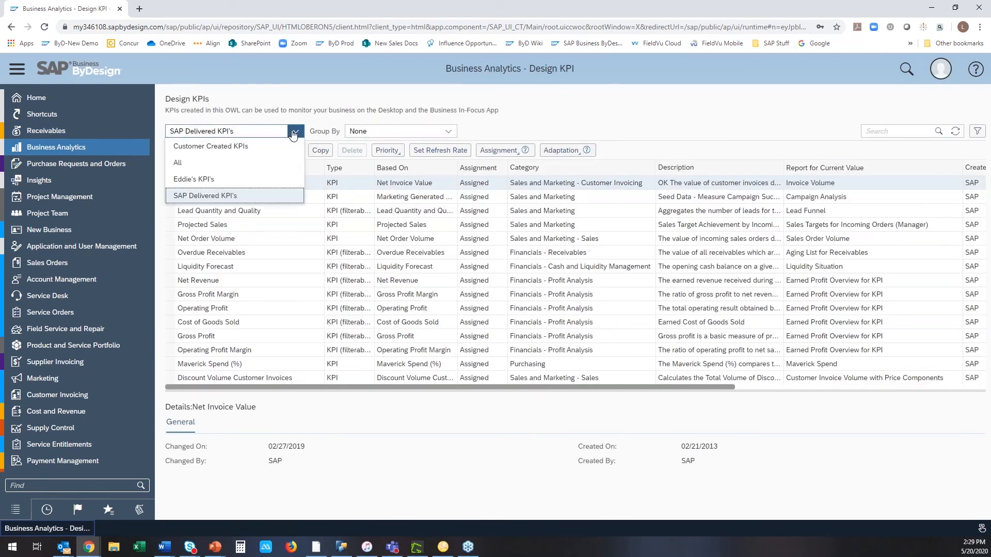
click(283, 173)
click(882, 131)
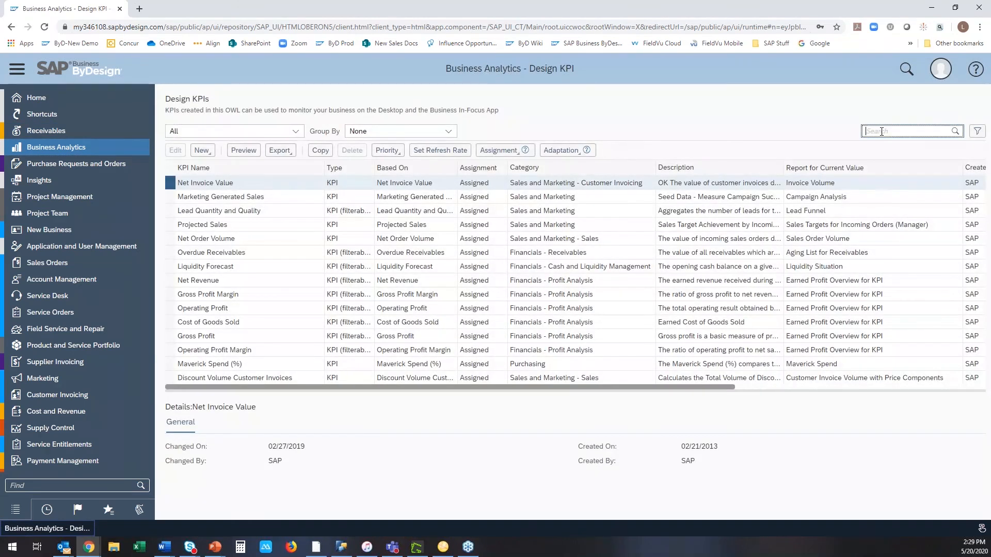
text(inventory)
key(Return)
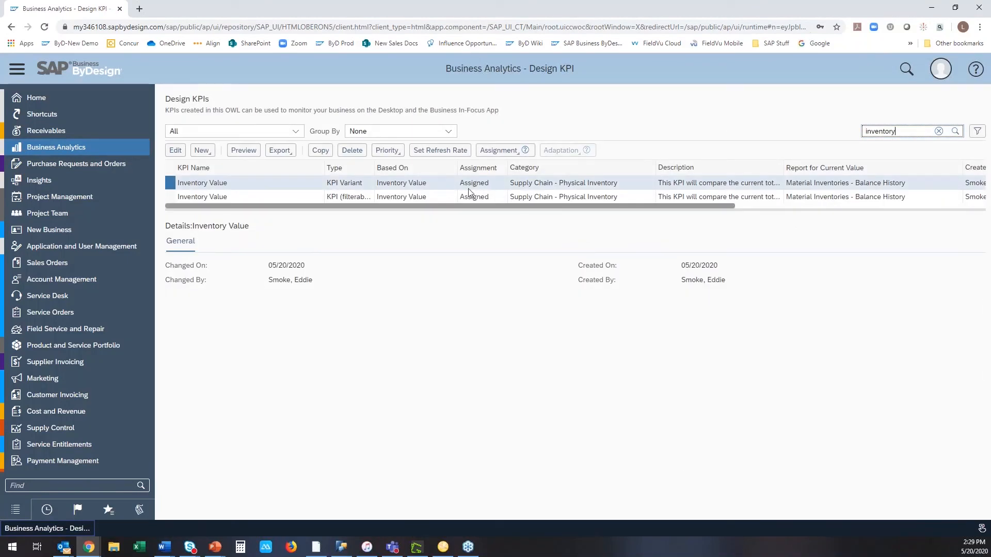
Preview the filterable Inventory Value KPI and close the preview
click(171, 200)
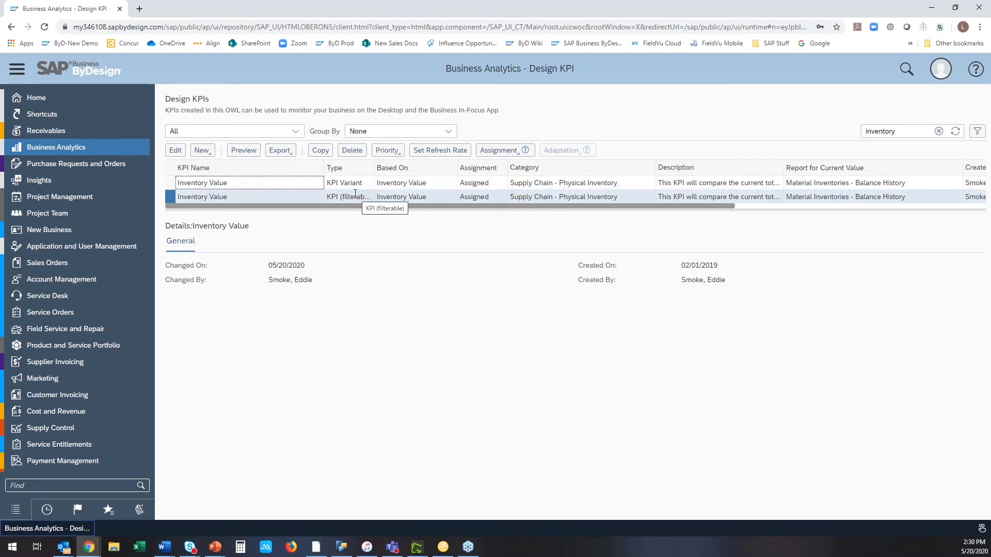
click(244, 150)
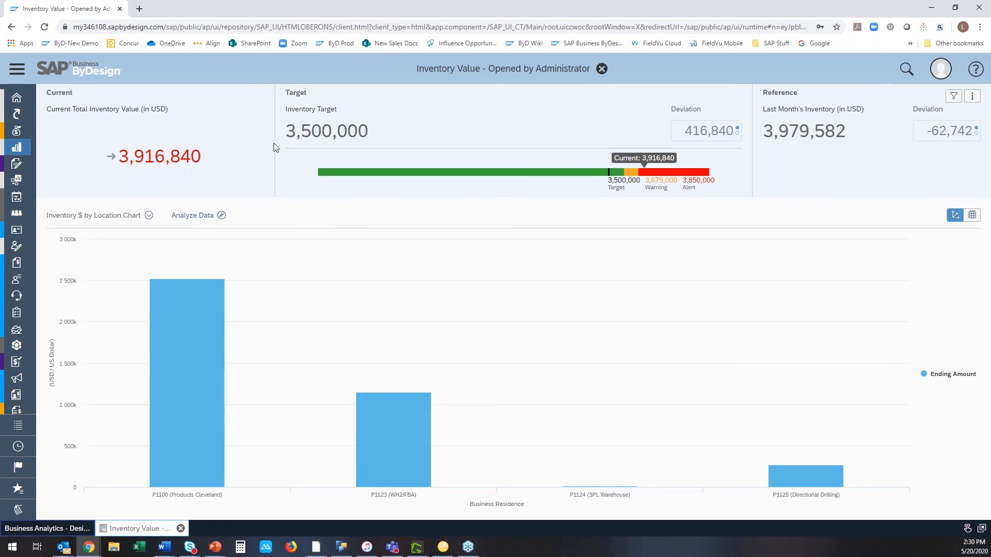
click(602, 69)
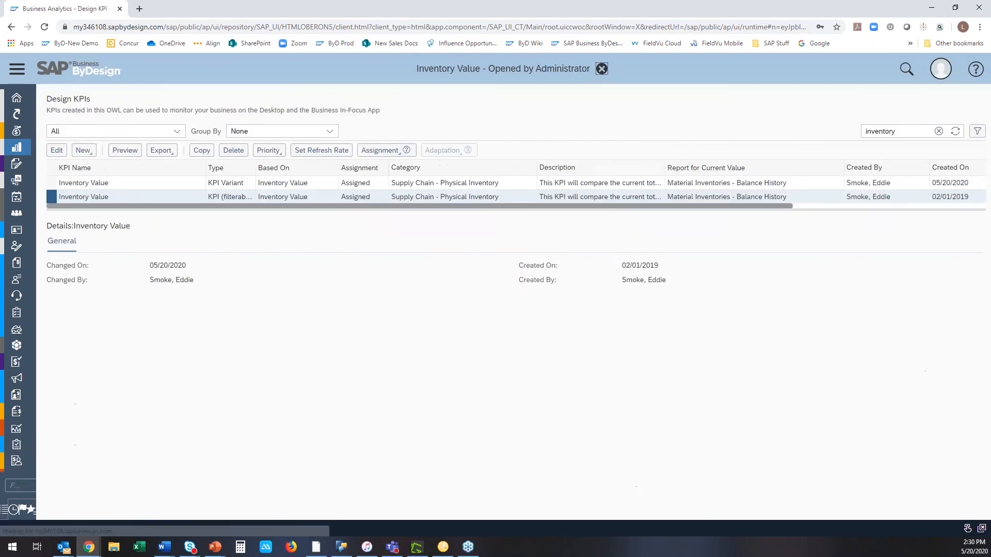
Open the filterable Inventory Value KPI for editing and review the value source options of its target and reference values
click(176, 150)
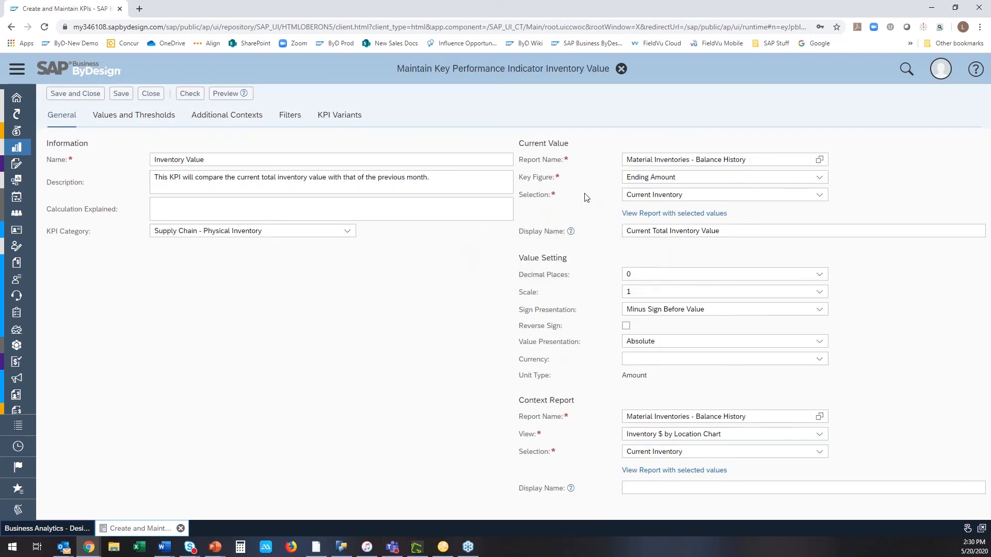
click(135, 122)
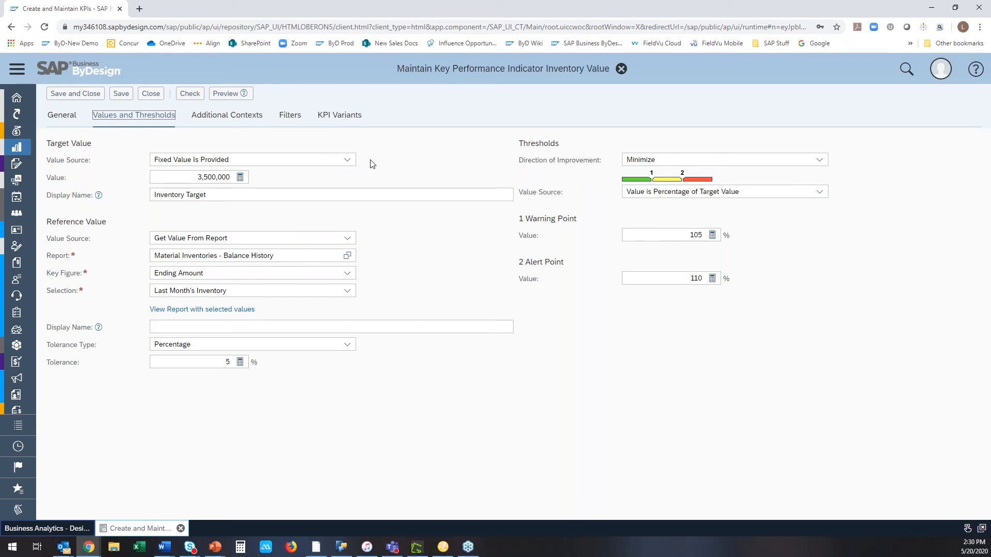
click(347, 160)
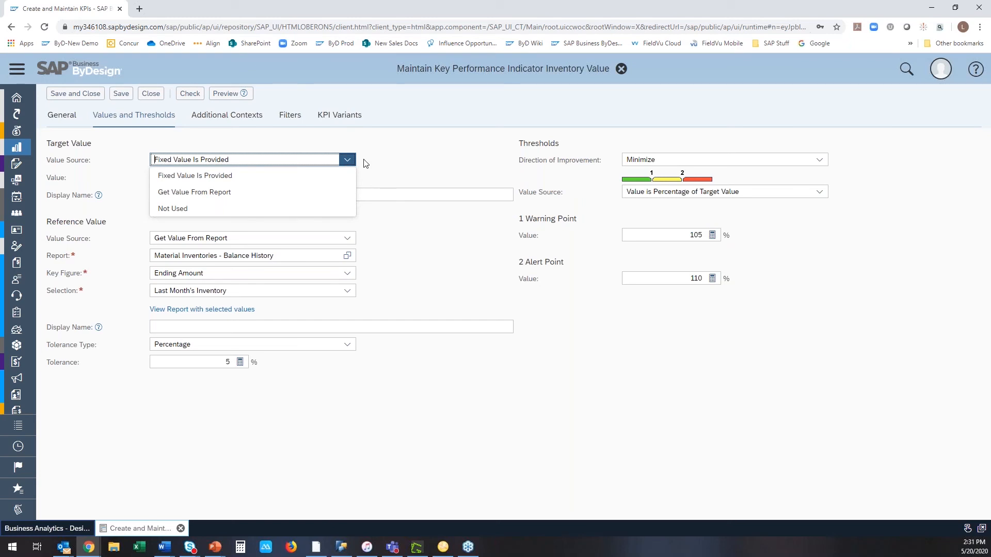
click(445, 161)
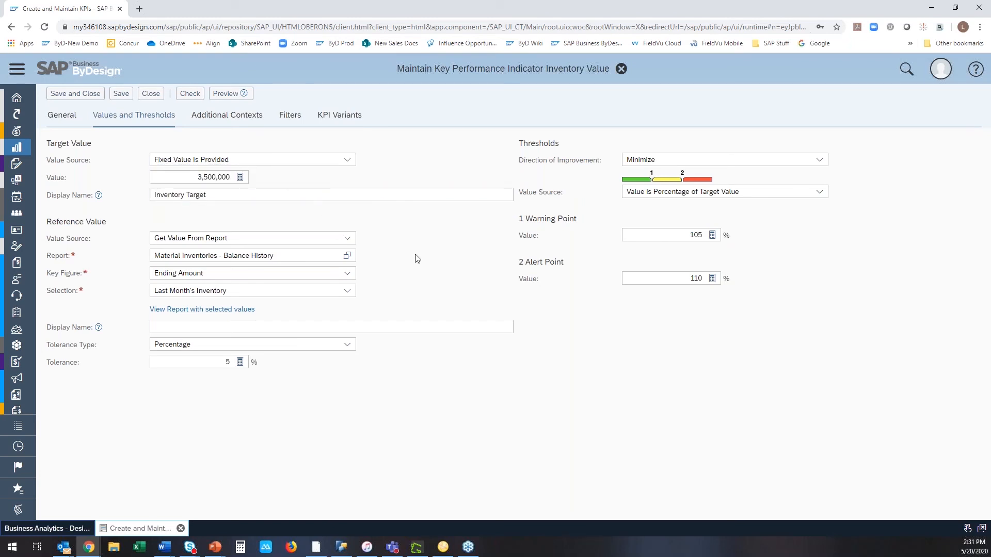
click(353, 241)
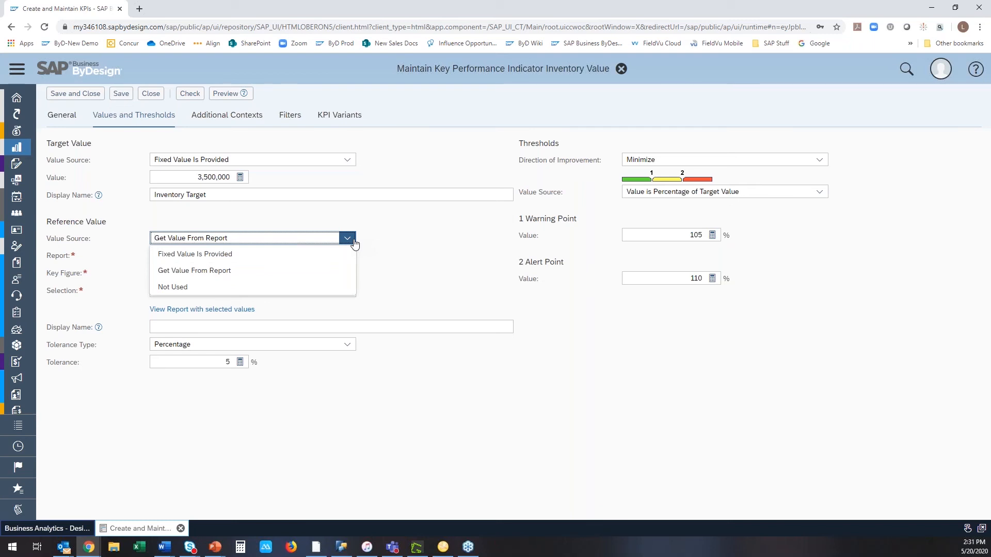
click(354, 241)
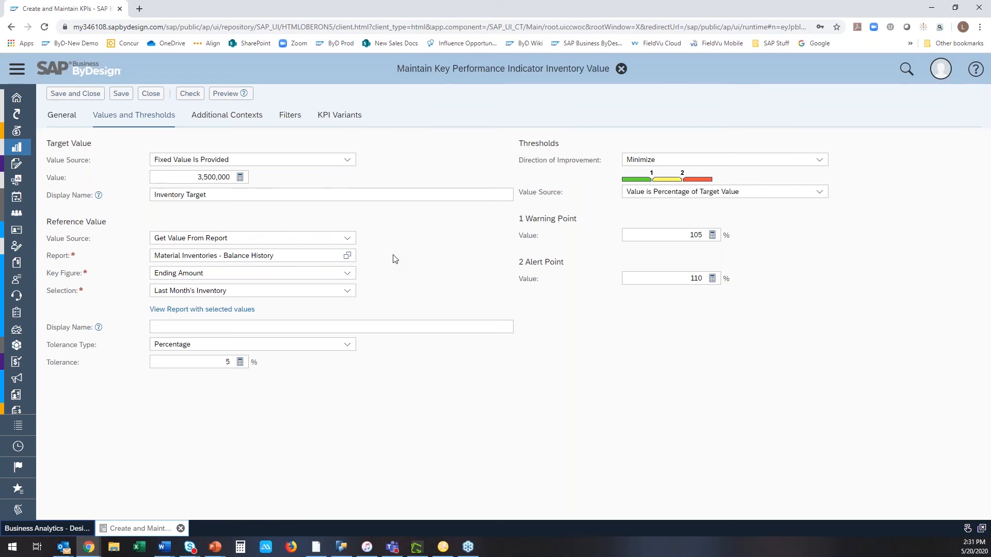
Try the Fix Value tolerance type for the reference value, and return it to Percentage with a tolerance of 5%
click(349, 347)
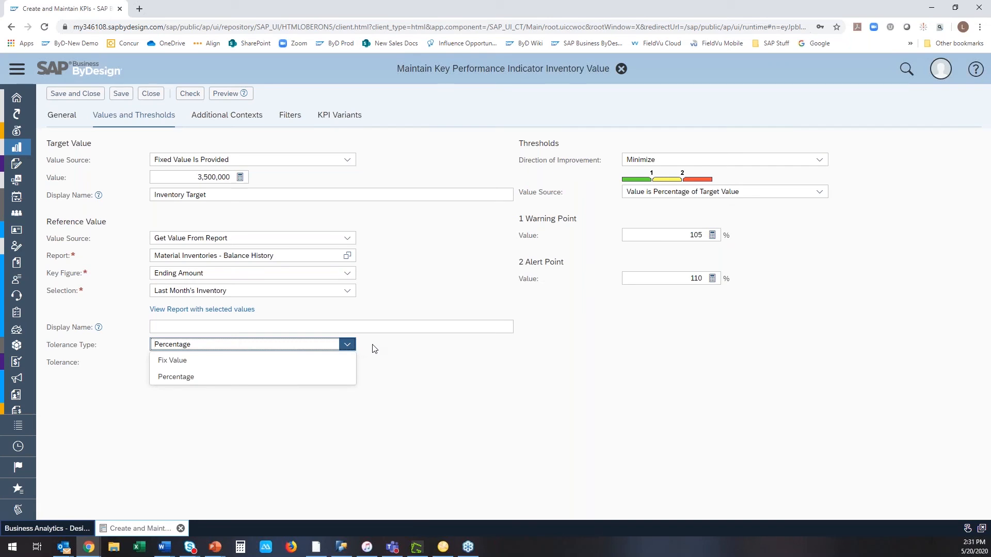
click(346, 361)
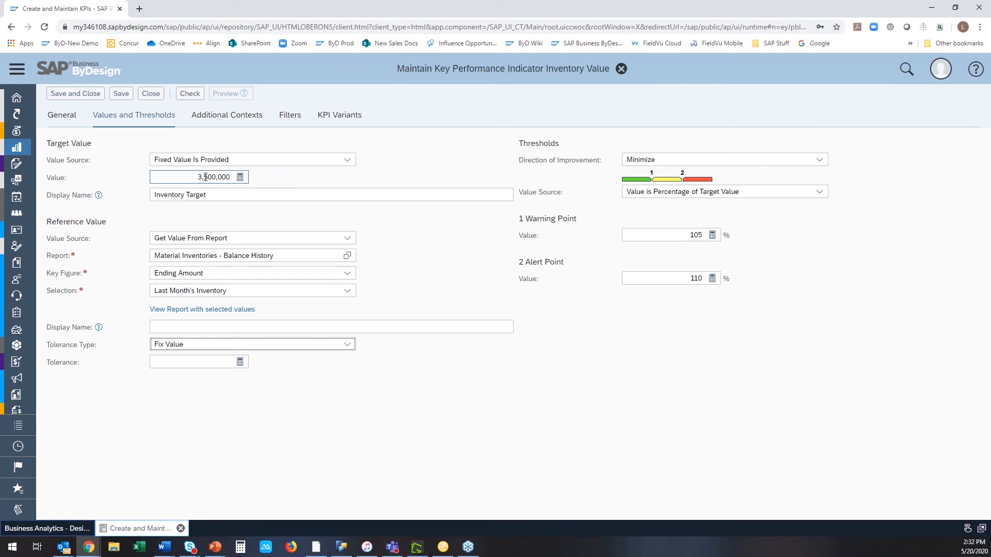
click(347, 344)
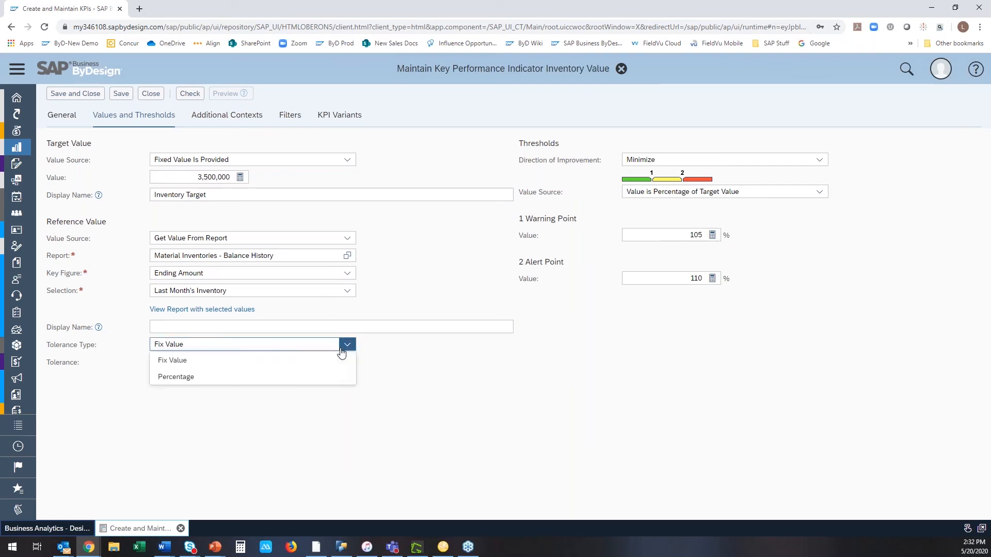
click(333, 376)
click(194, 361)
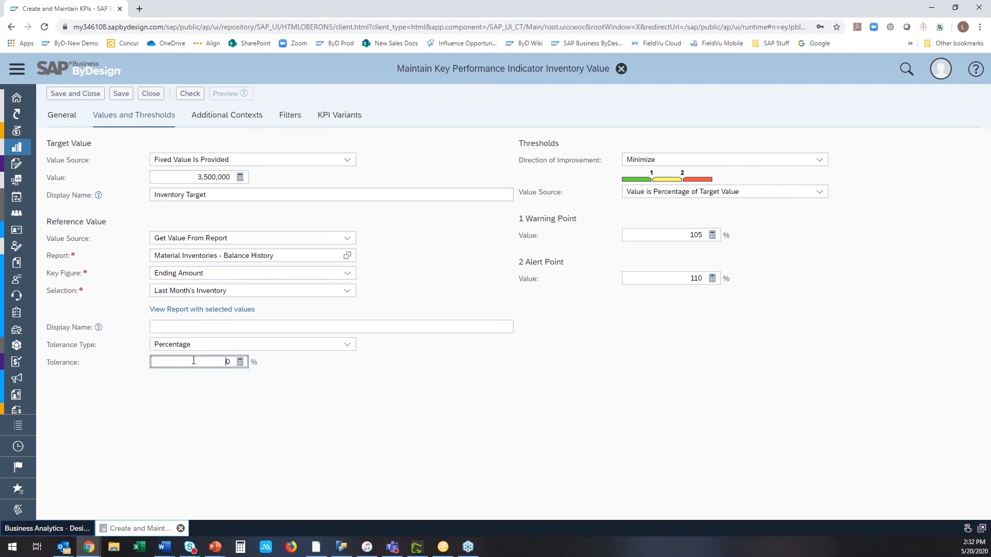
text(5)
Try Keep In Range and Maximize as the threshold direction of improvement, and return it to Minimize
click(825, 161)
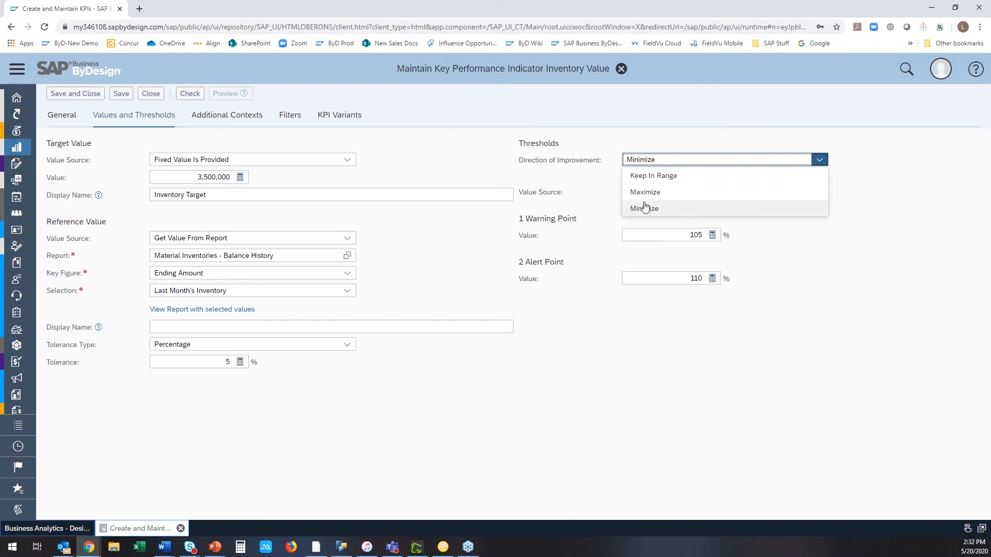
click(780, 253)
click(818, 159)
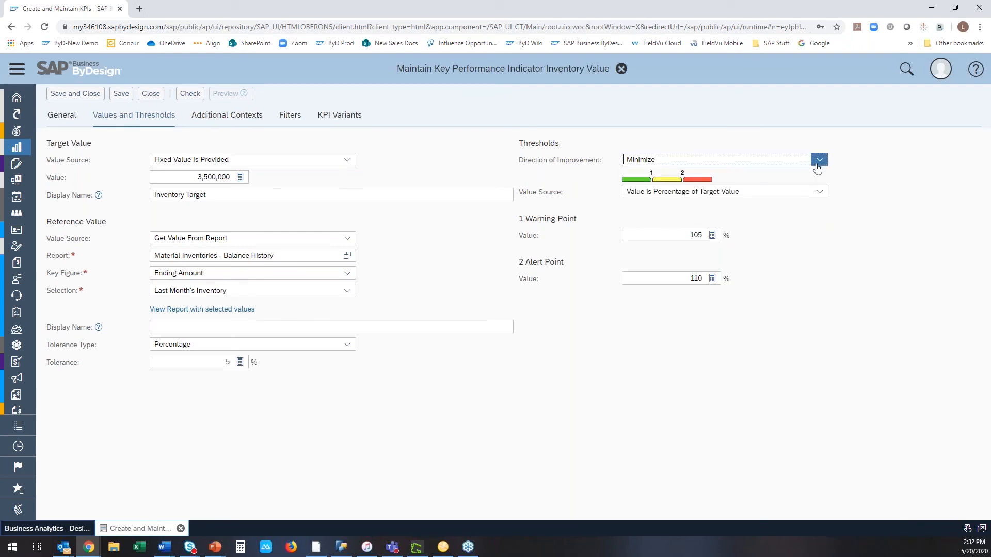
click(809, 176)
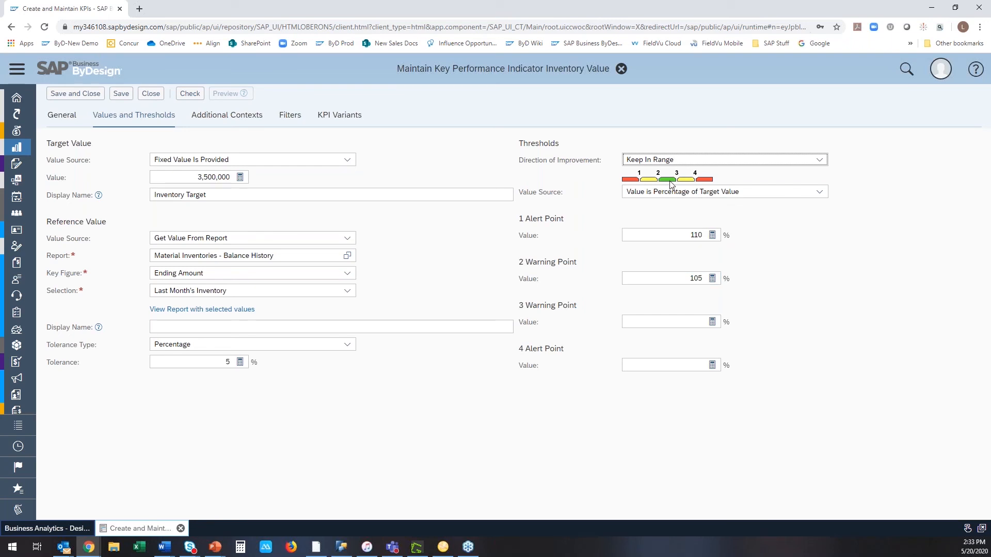
click(821, 161)
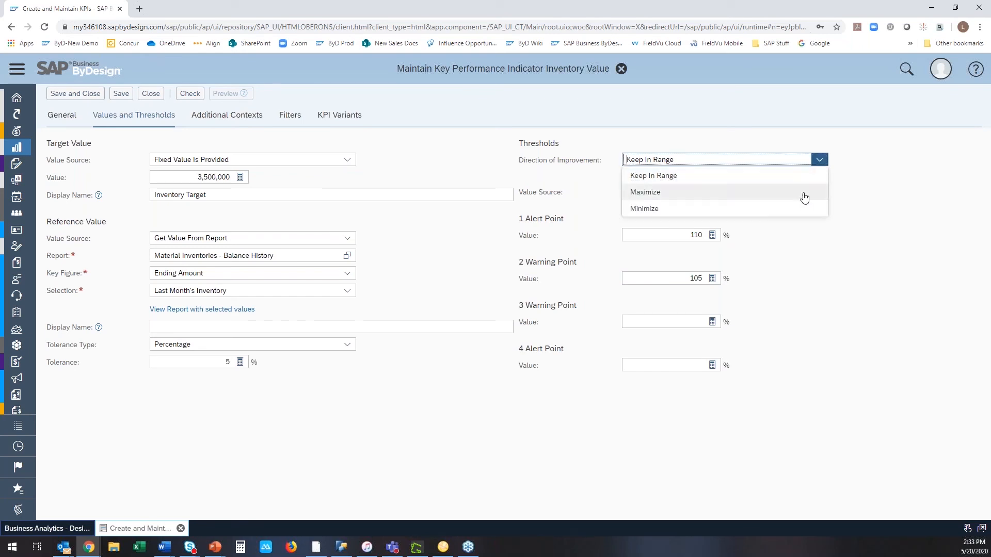
click(803, 193)
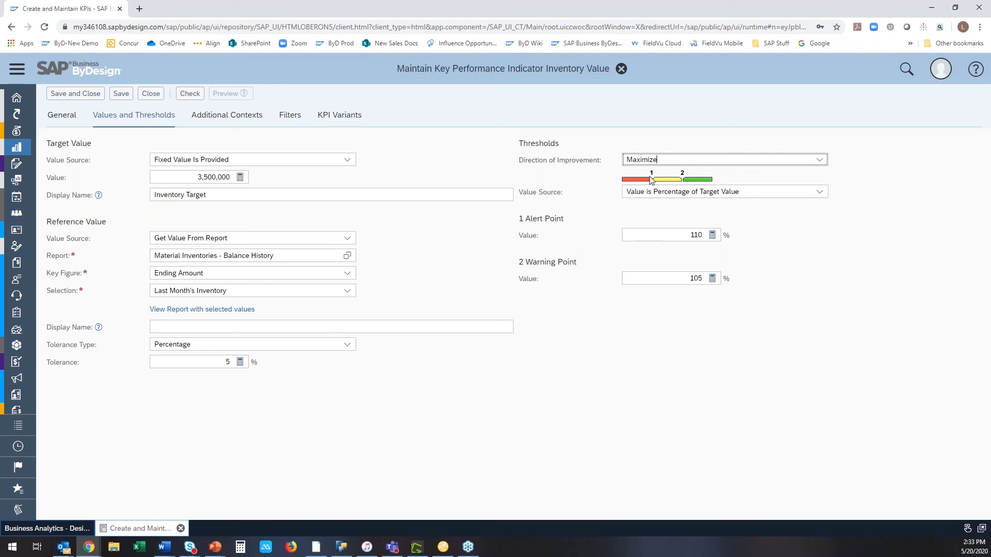
click(820, 160)
click(805, 209)
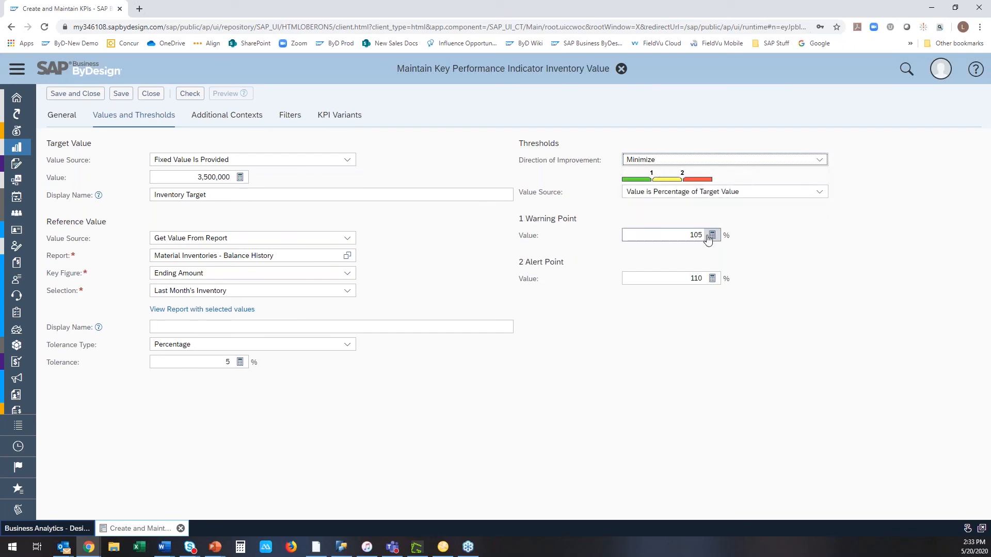
Review the KPI's additional contexts and filter, propose the missing mappings for the Business Residence filter, and save the KPI
click(213, 119)
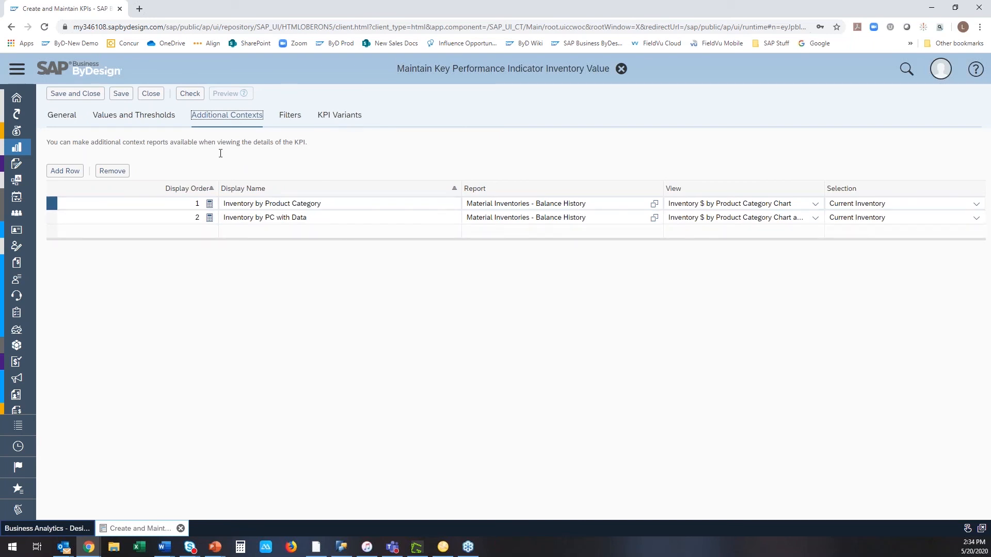
click(294, 121)
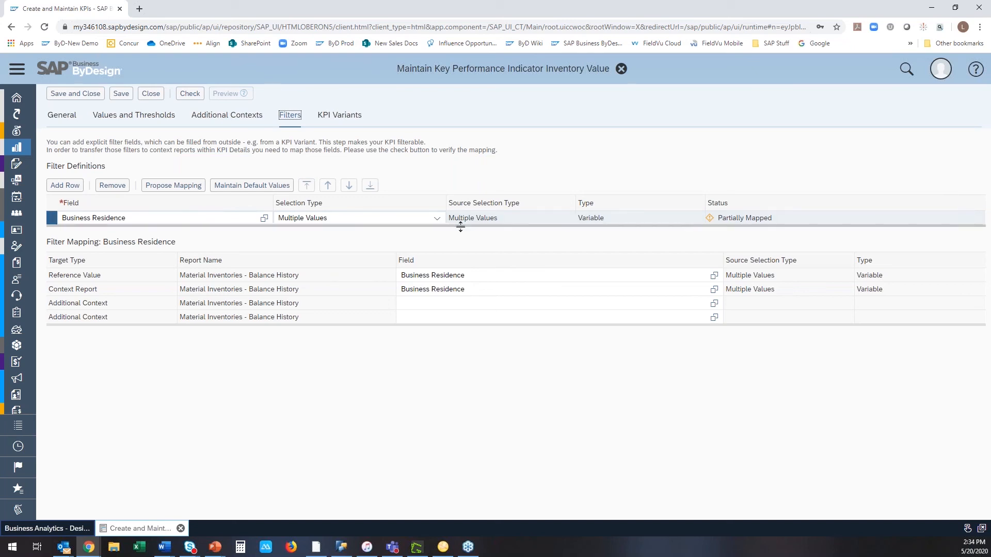
click(438, 223)
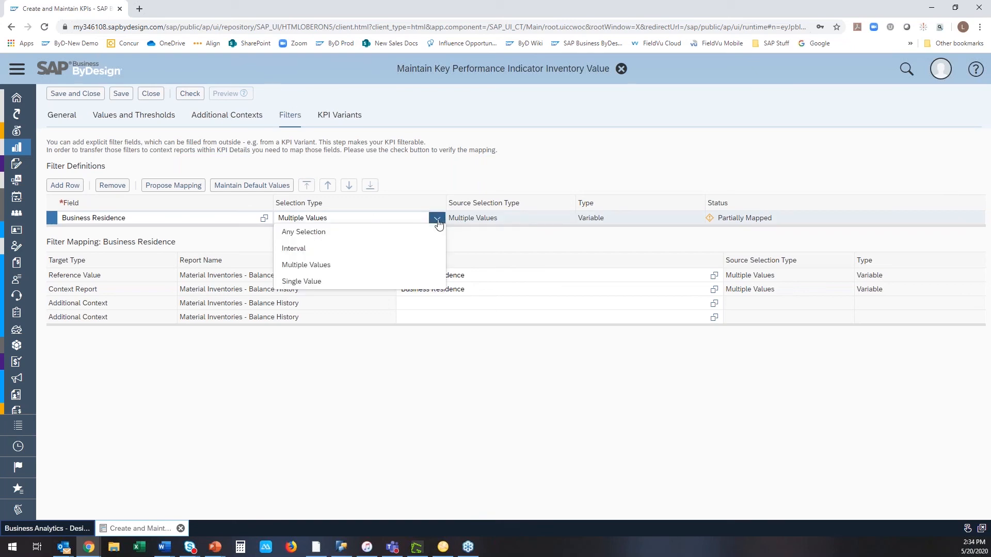
click(522, 183)
click(186, 186)
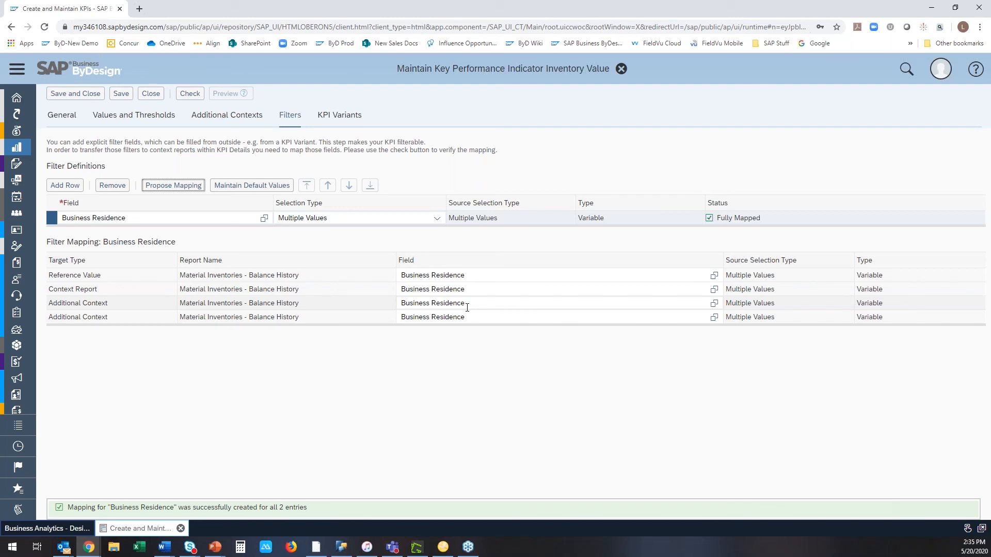
click(121, 94)
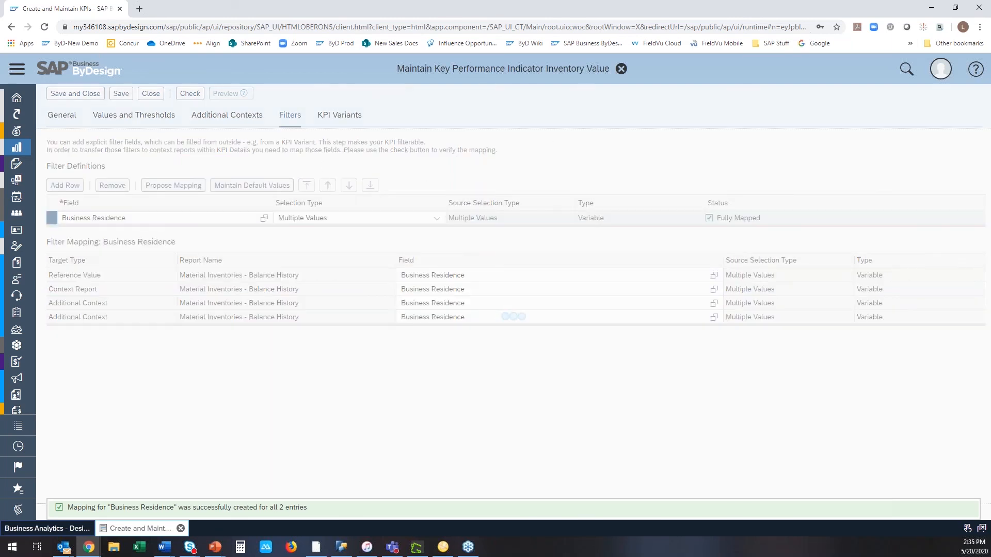
Open the unfiltered Inventory Value KPI variant for editing
click(326, 116)
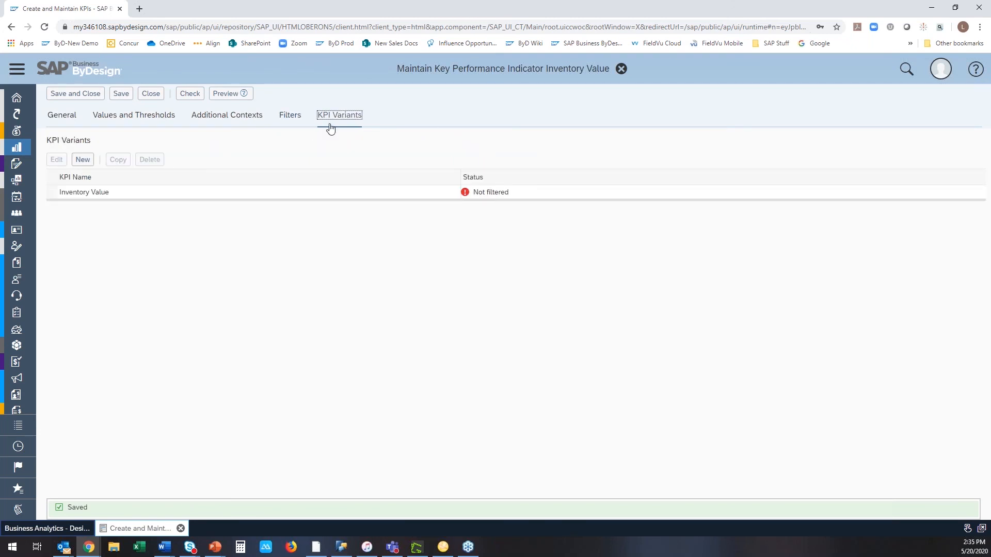
click(51, 193)
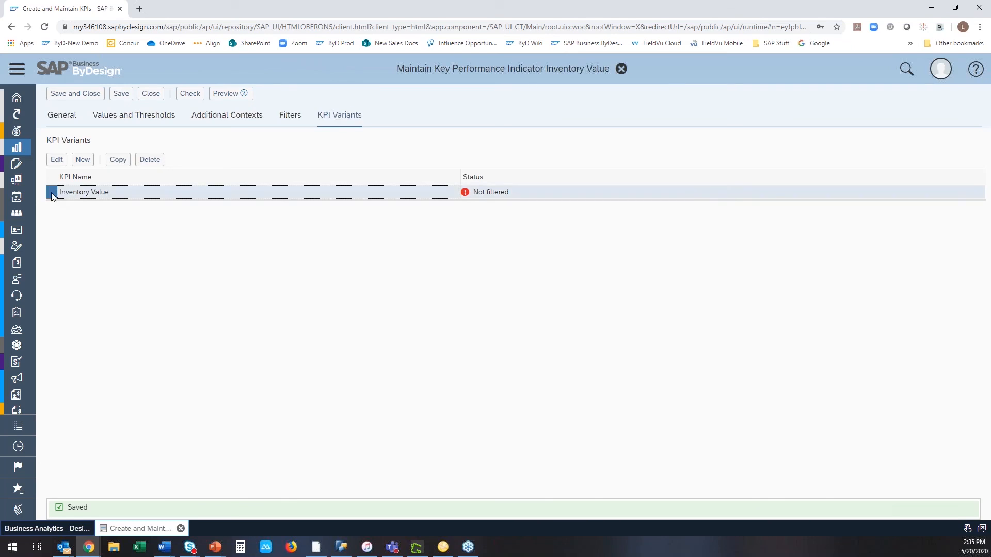
click(57, 159)
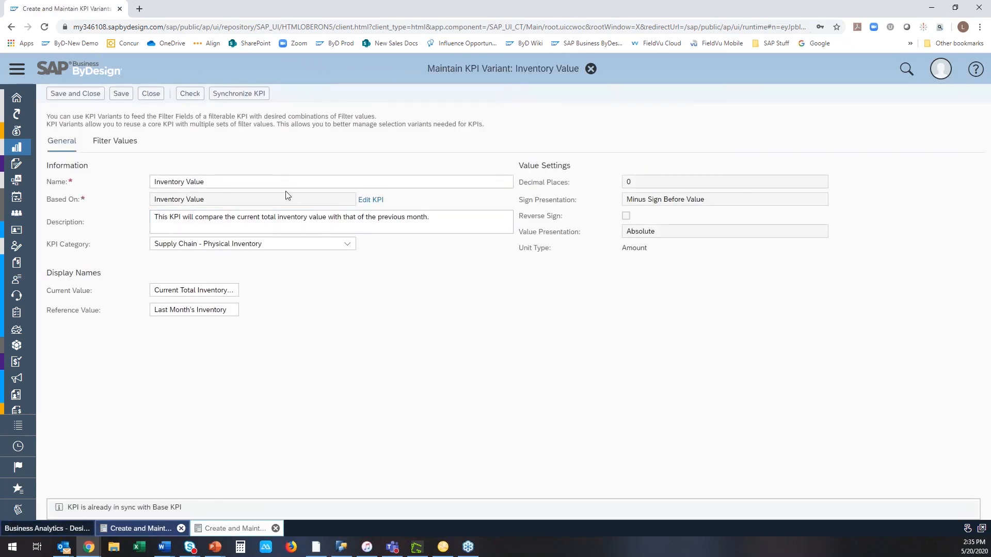
Filter the Inventory Value variant by business residences P1100, P1123 and P1124, and save and close both the variant and its KPI
click(127, 140)
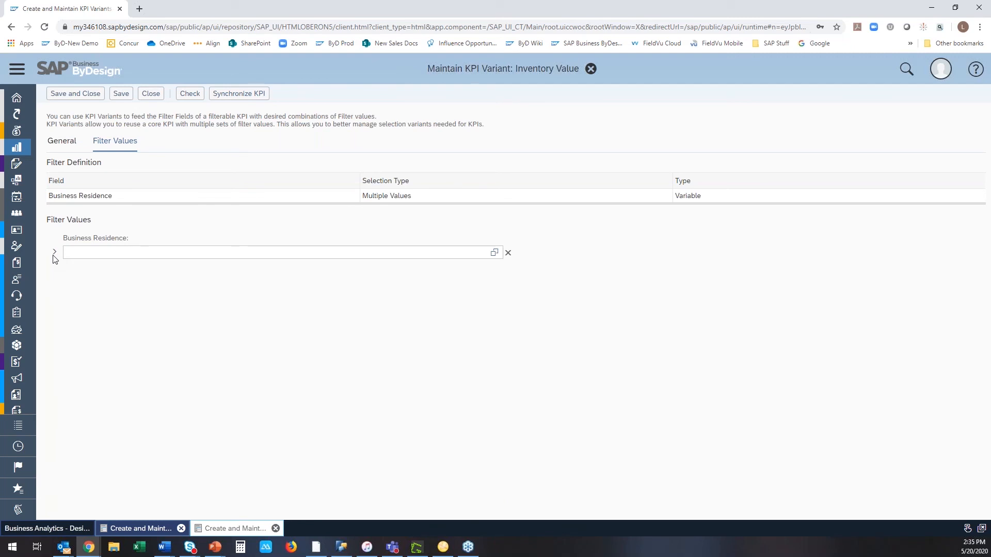
click(494, 252)
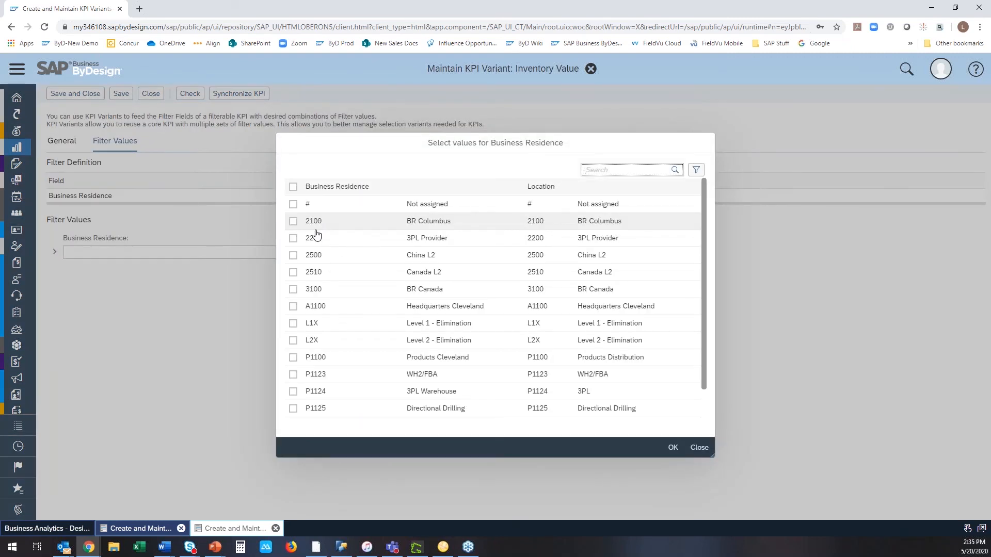
click(293, 358)
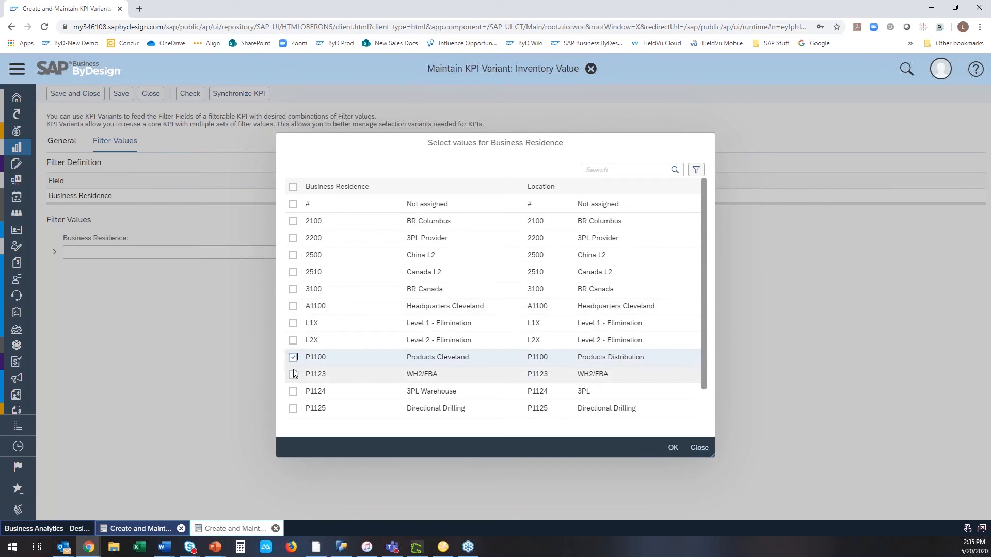
click(293, 375)
click(293, 391)
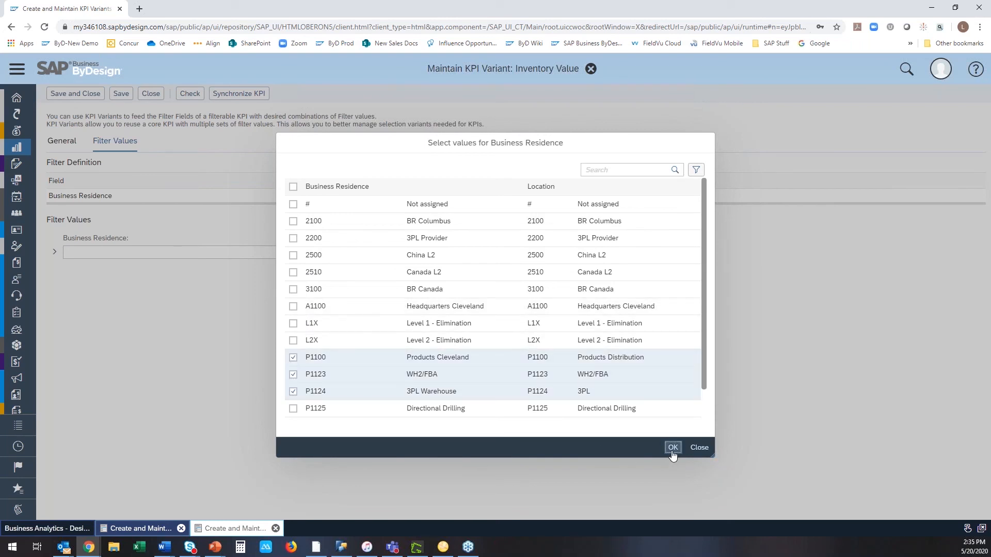
click(671, 447)
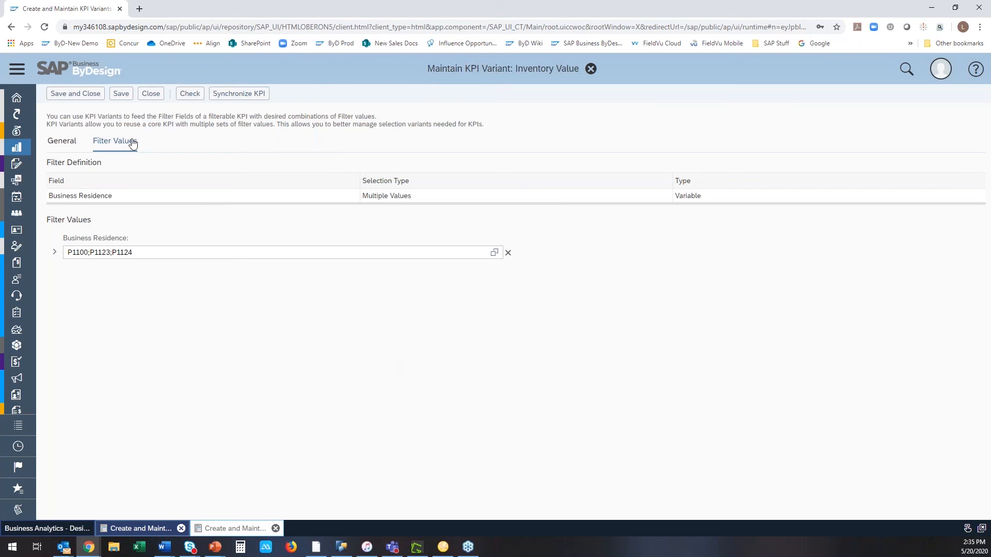
click(123, 96)
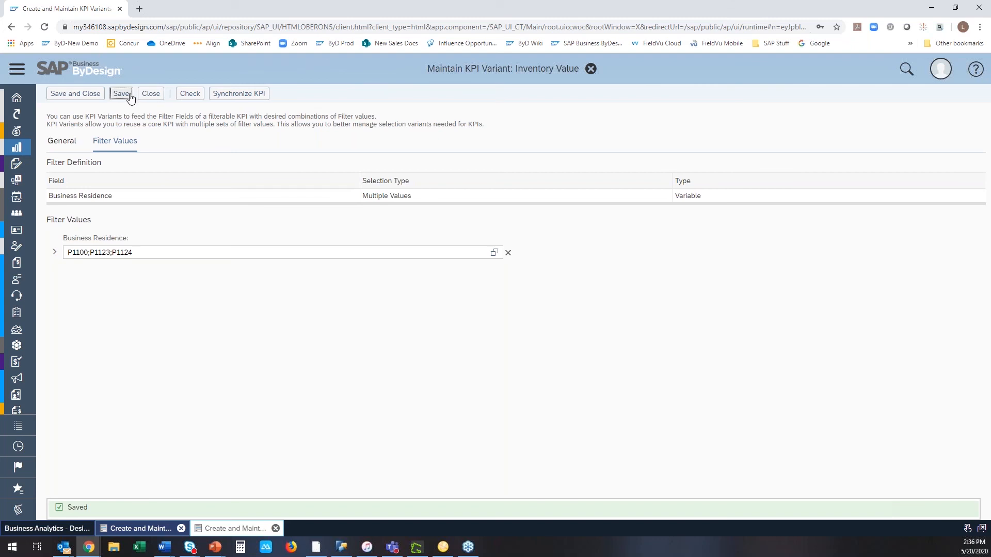
click(96, 95)
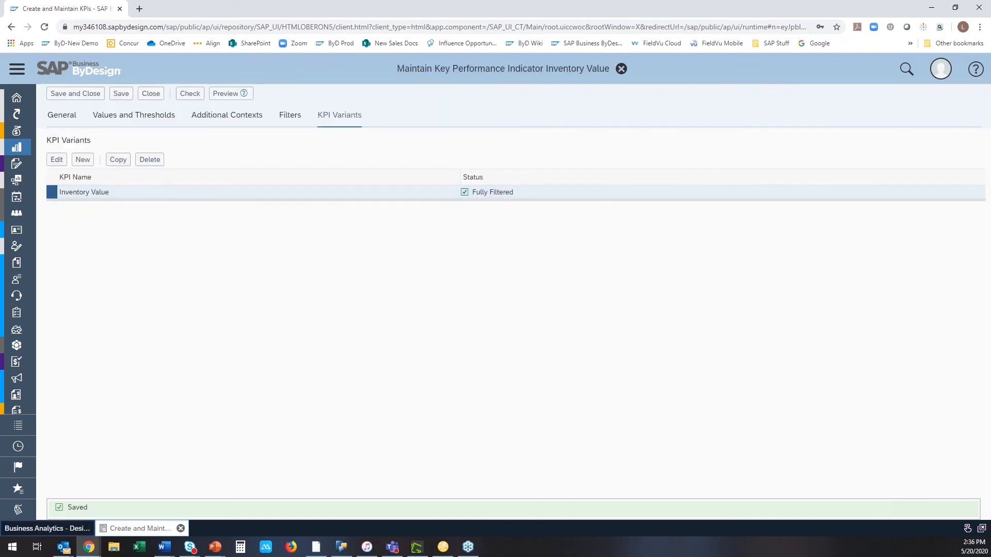
click(76, 93)
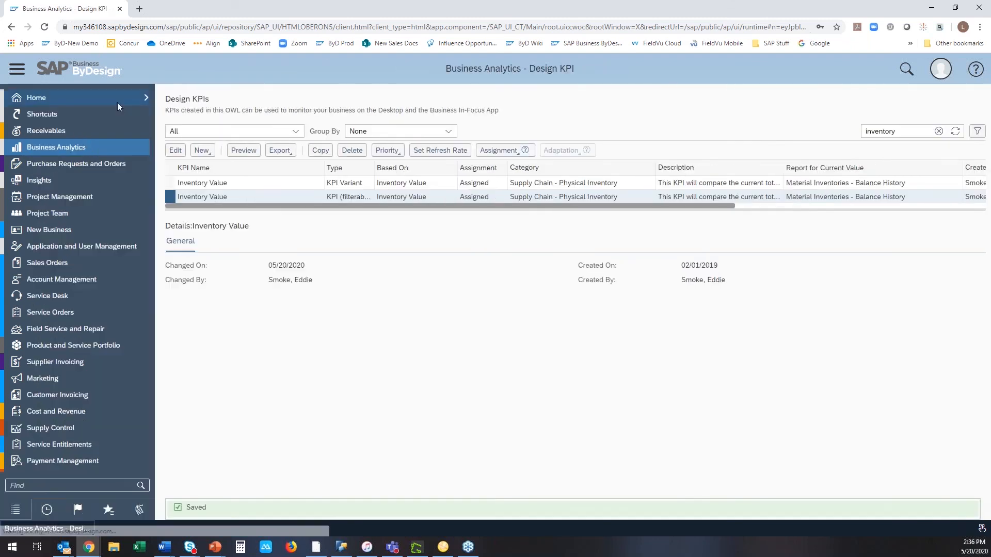
Refresh the KPI list, widen its Type column, and preview the filterable Inventory Value KPI
click(955, 133)
click(253, 182)
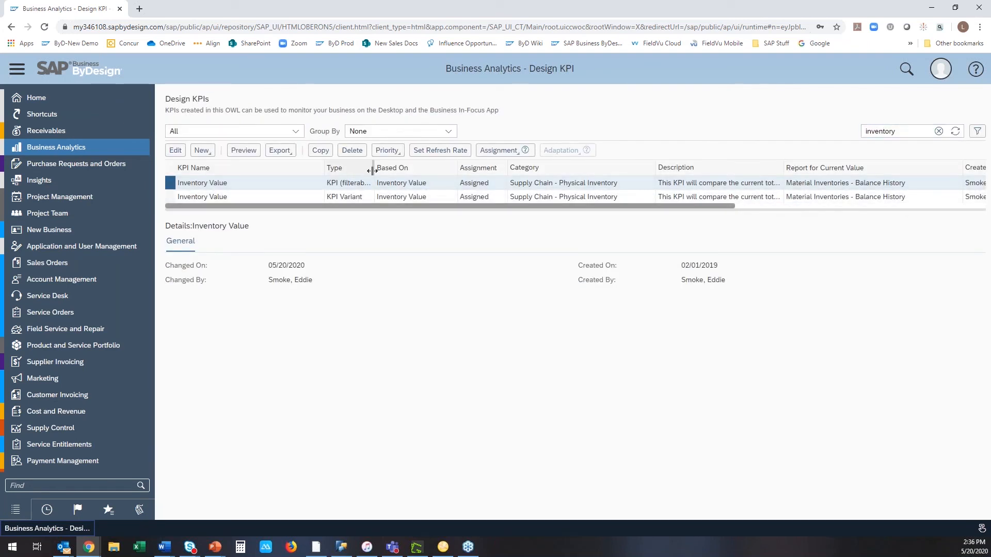
drag(374, 168, 406, 168)
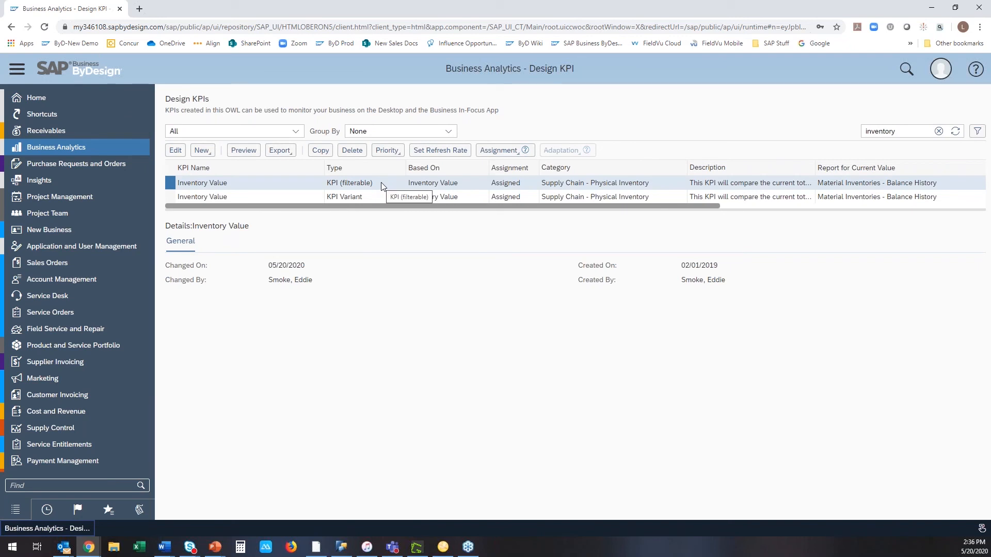
click(255, 153)
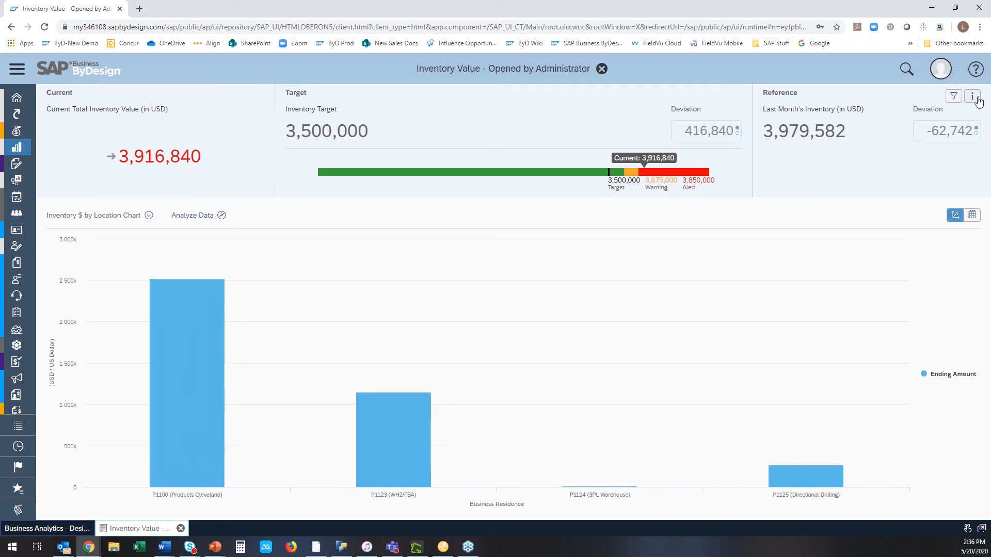
Filter the previewed Inventory Value KPI by business residence P1100
click(953, 97)
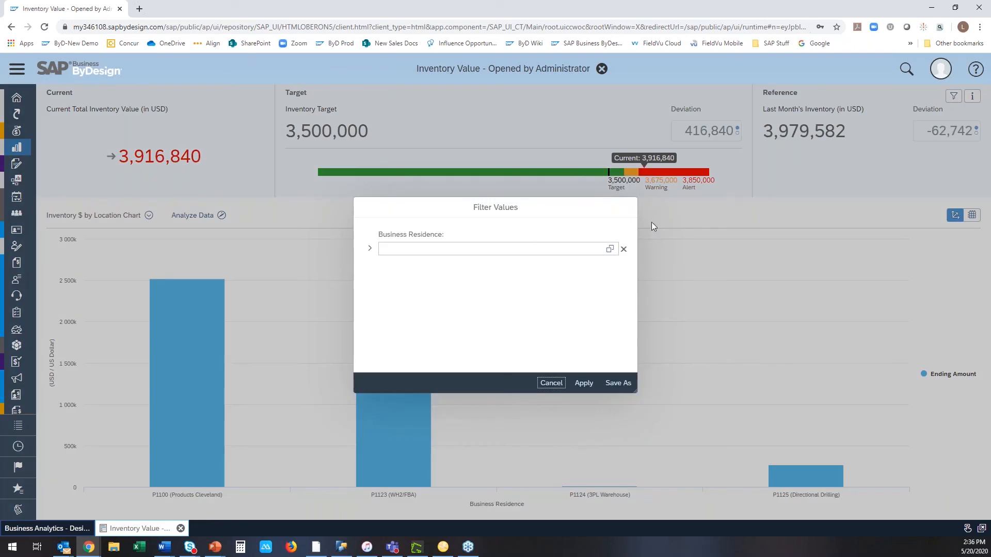
click(609, 249)
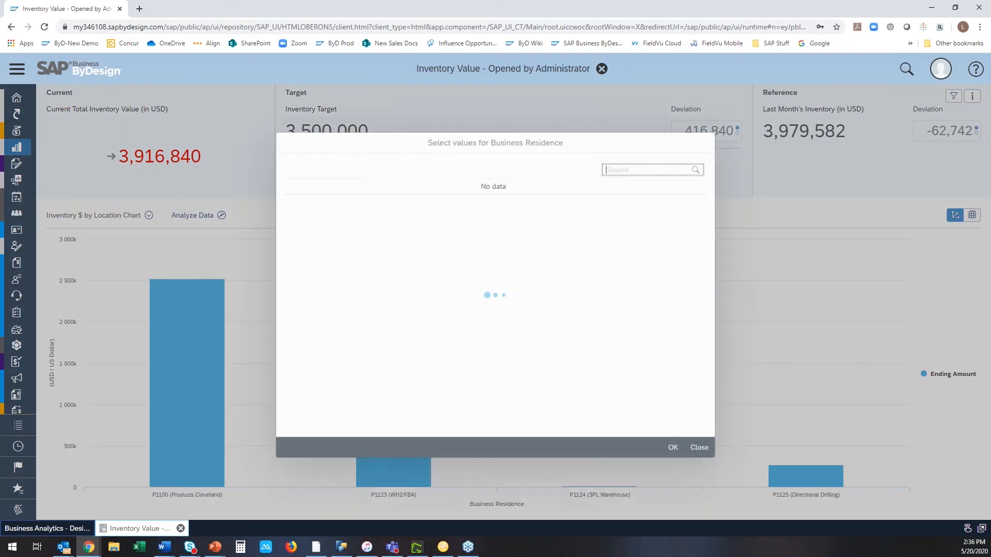
click(293, 357)
click(672, 448)
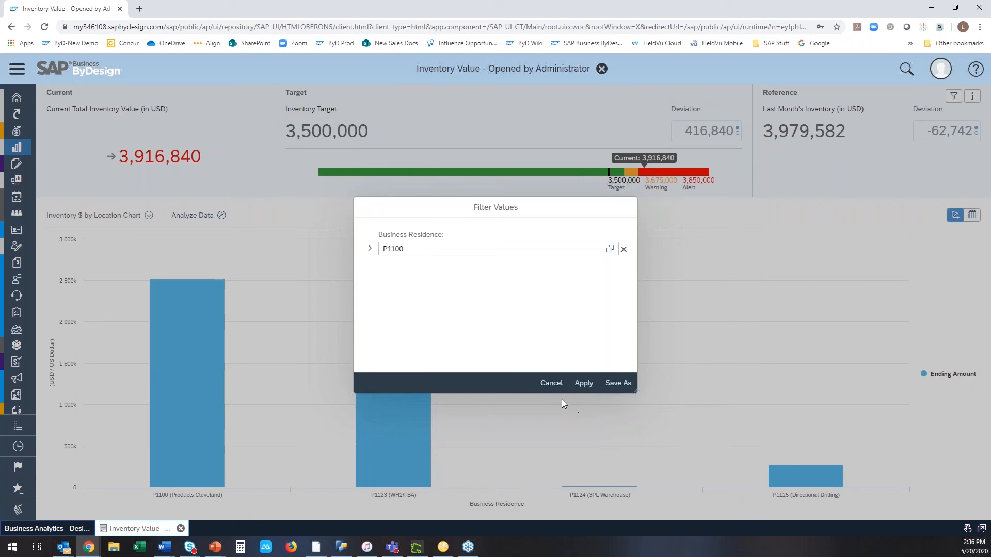
click(584, 383)
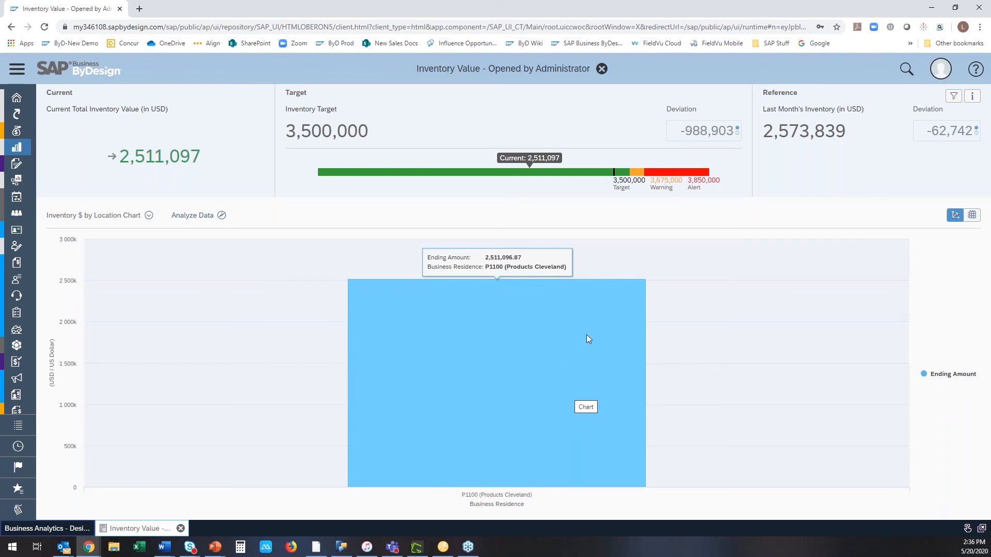
Save the filtered KPI as a new variant named "Inventory - P1100" with the description "P1100 Inventory"
click(954, 97)
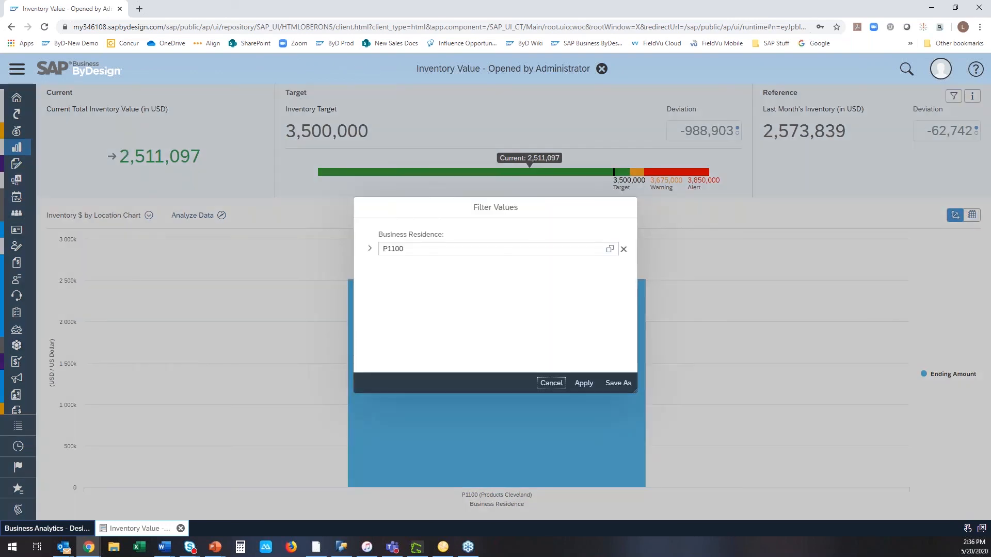
click(620, 384)
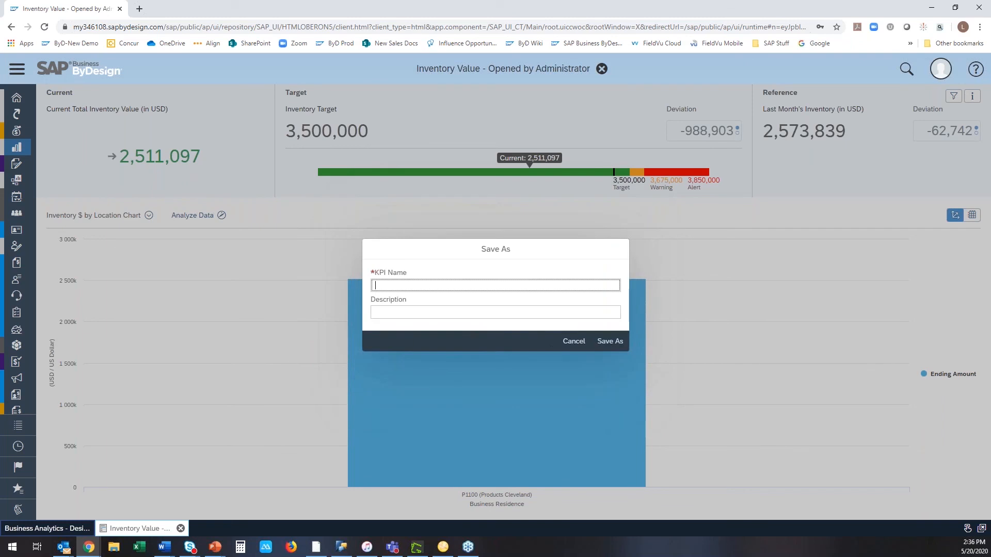
text(Inventory)
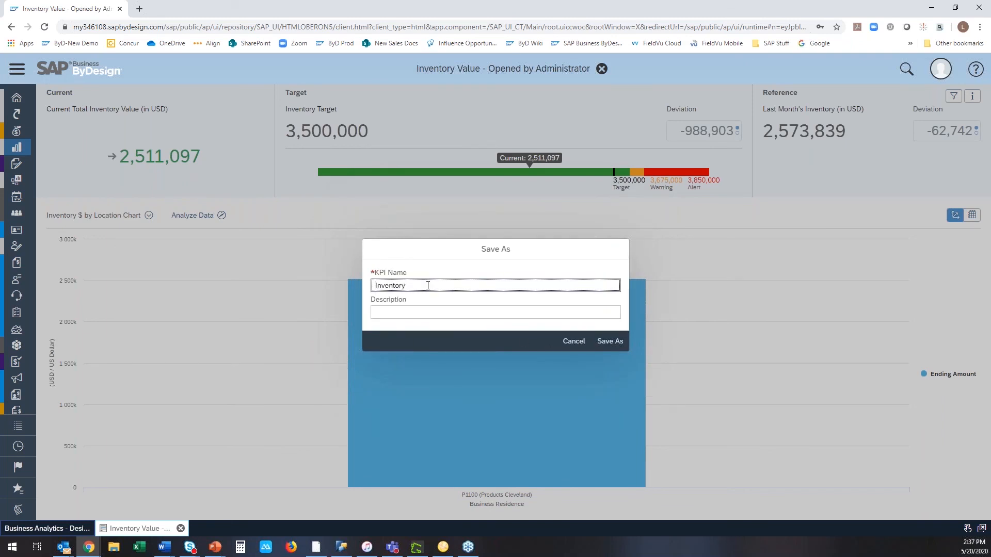
text( - P1100)
click(436, 310)
text(P1100 Inventory)
click(609, 342)
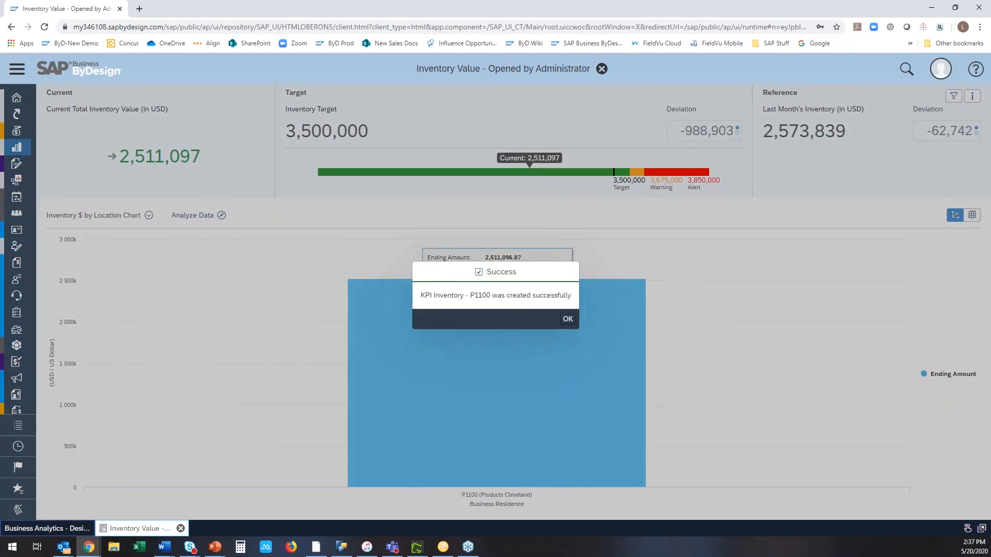
click(567, 319)
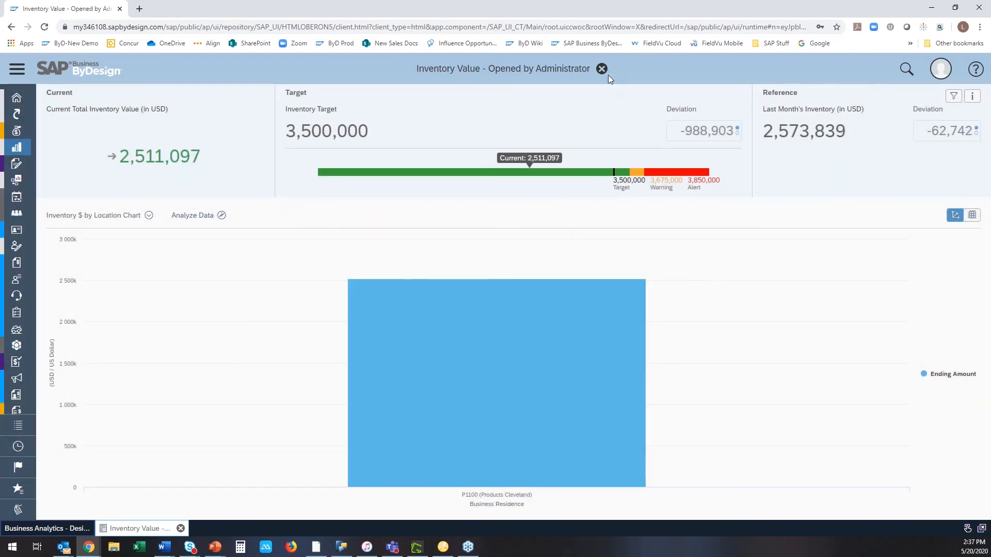
Close the KPI preview and select the original Inventory Value variant in the KPI list
click(603, 70)
click(602, 71)
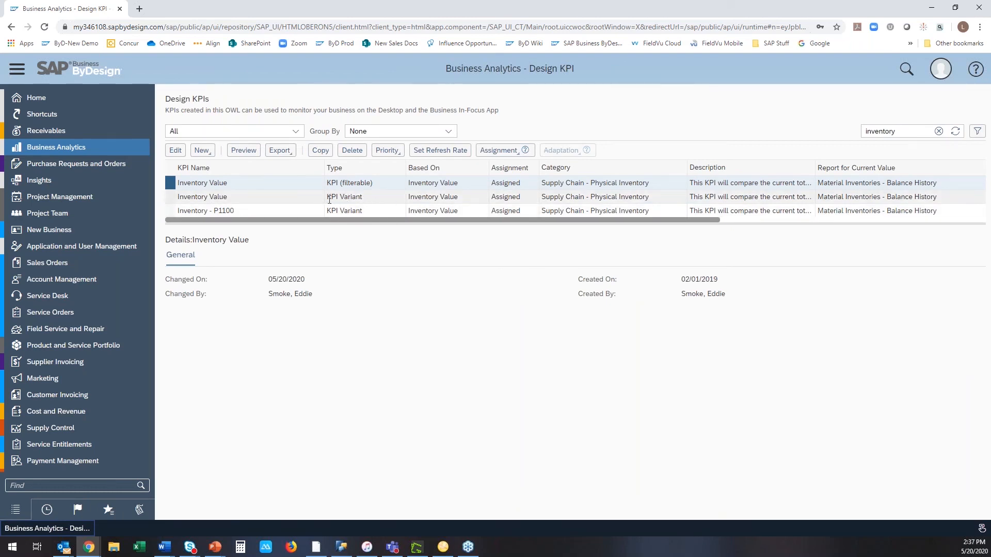
click(172, 201)
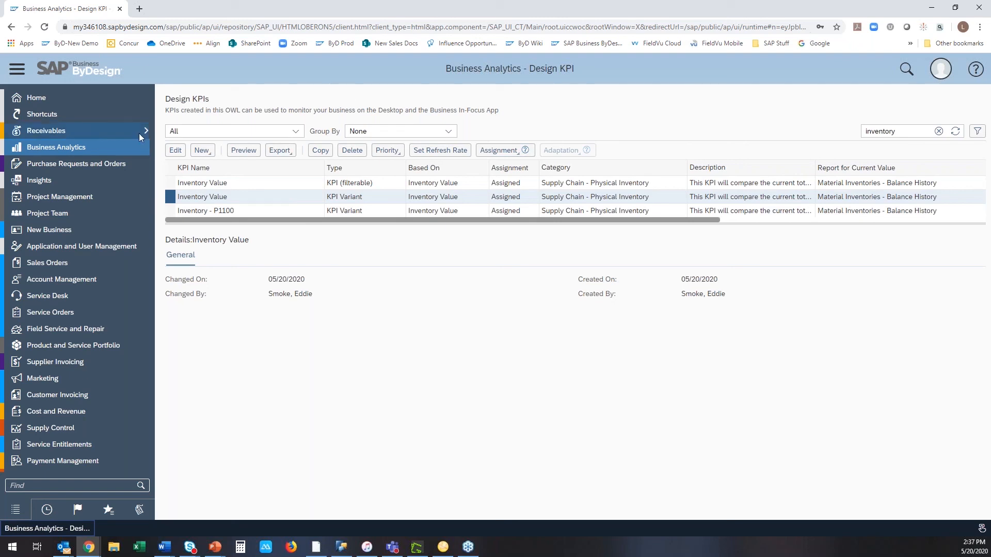
Open the first Purchase Order Volume report from the Purchase Requests and Orders report list and run it with its initial selection
mouse_move(129, 147)
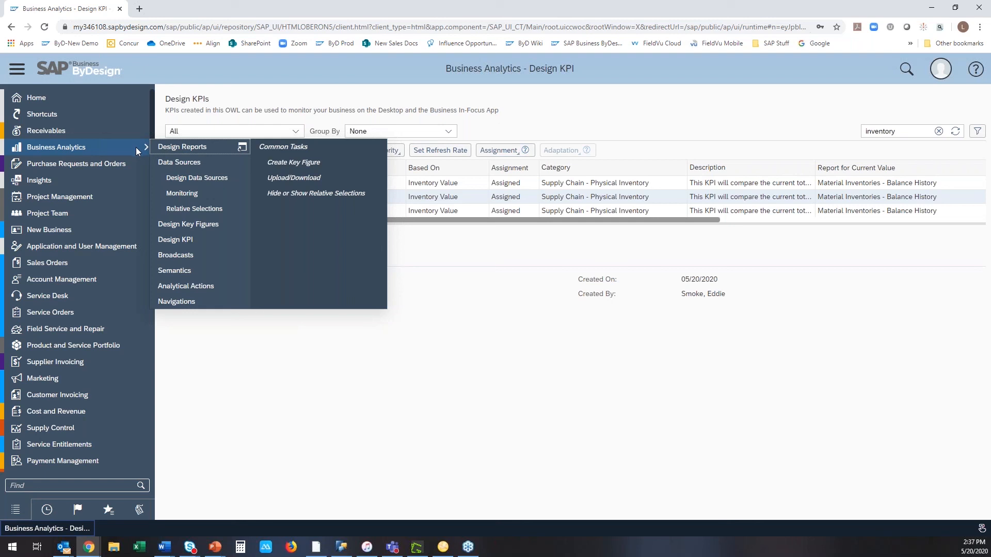
mouse_move(77, 164)
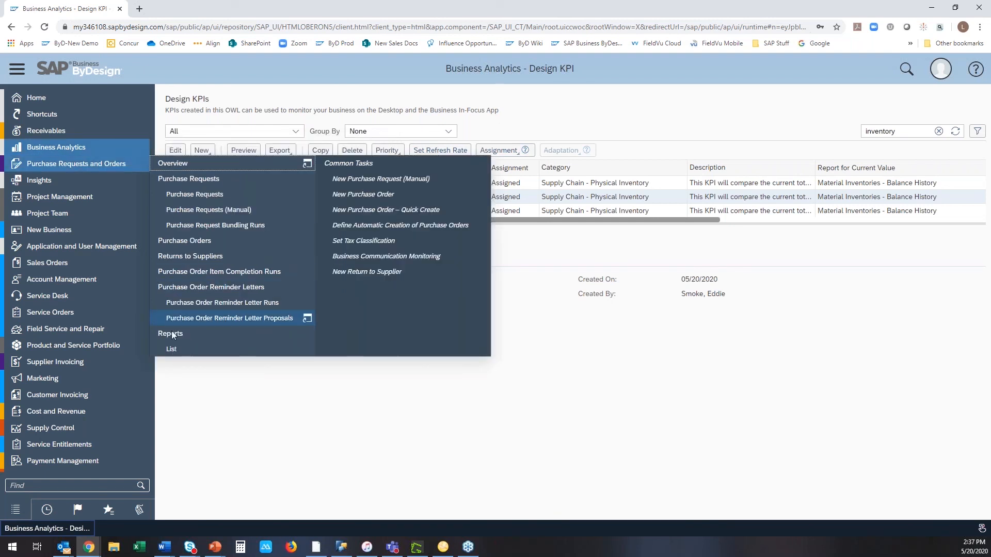
click(174, 350)
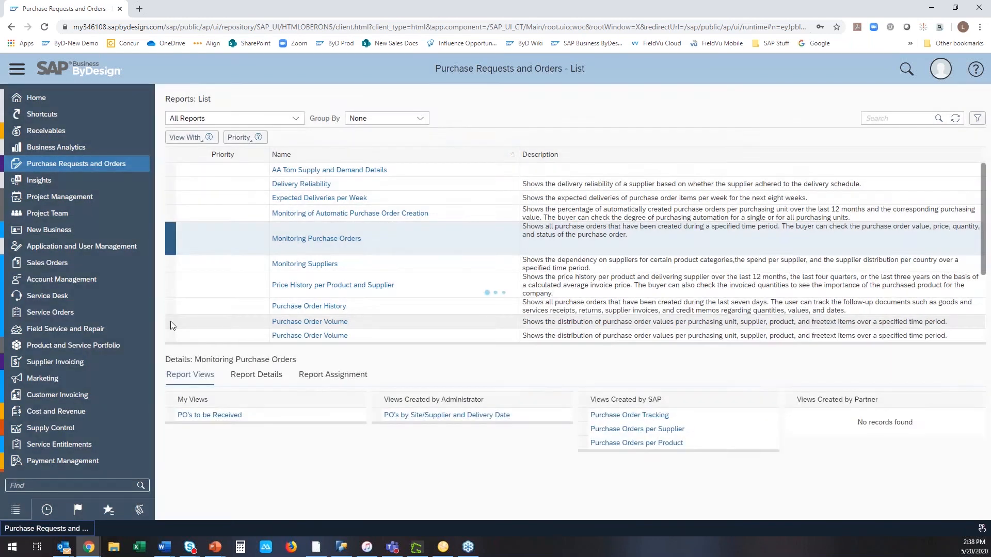
click(171, 321)
click(194, 144)
click(187, 154)
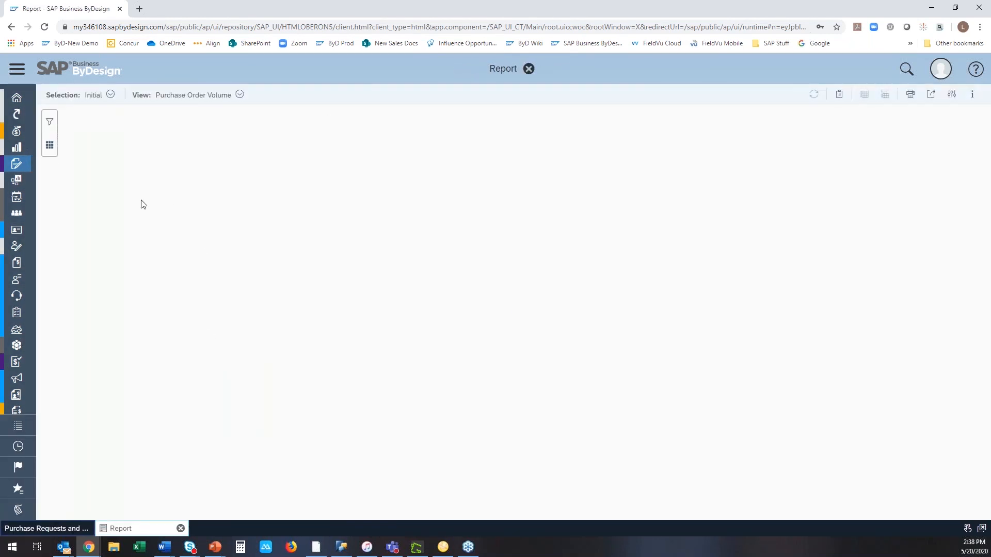
click(623, 321)
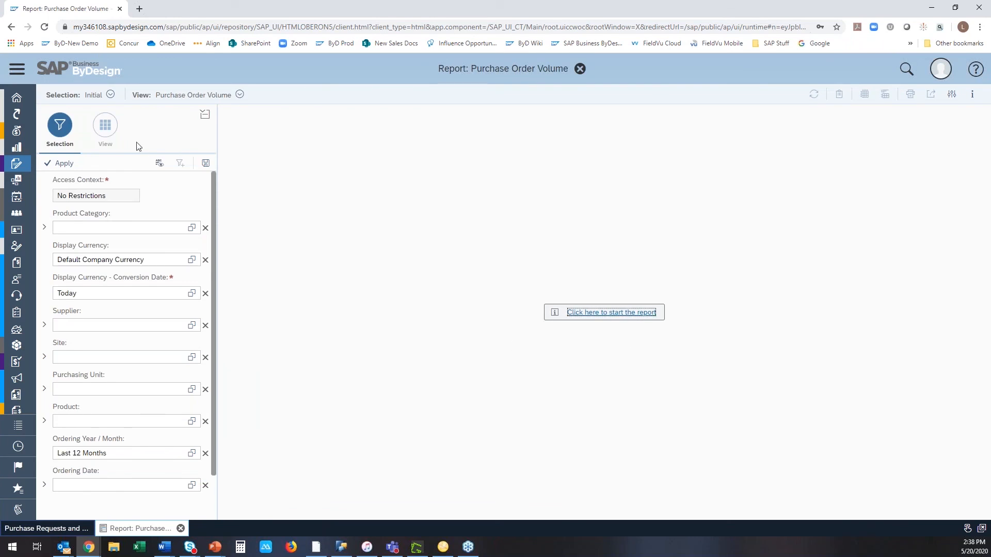
Add the Ordered Net Value/Limit key figure to the report's column fields
click(113, 133)
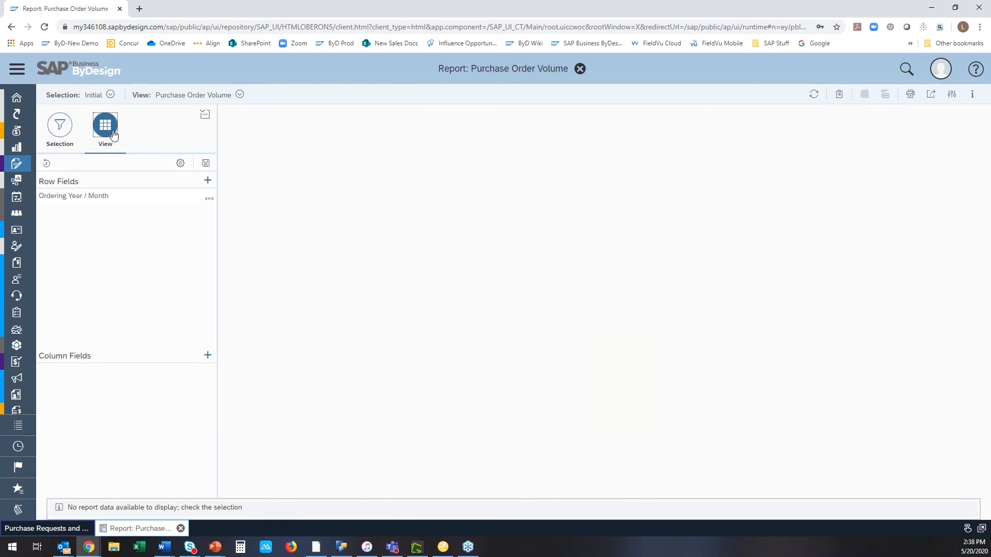
click(208, 355)
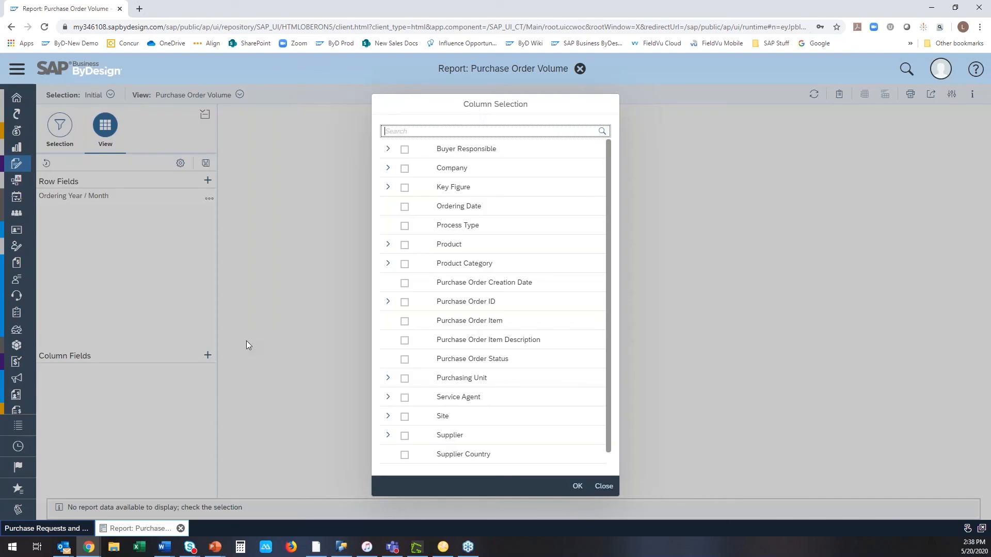
click(389, 188)
click(417, 206)
click(577, 486)
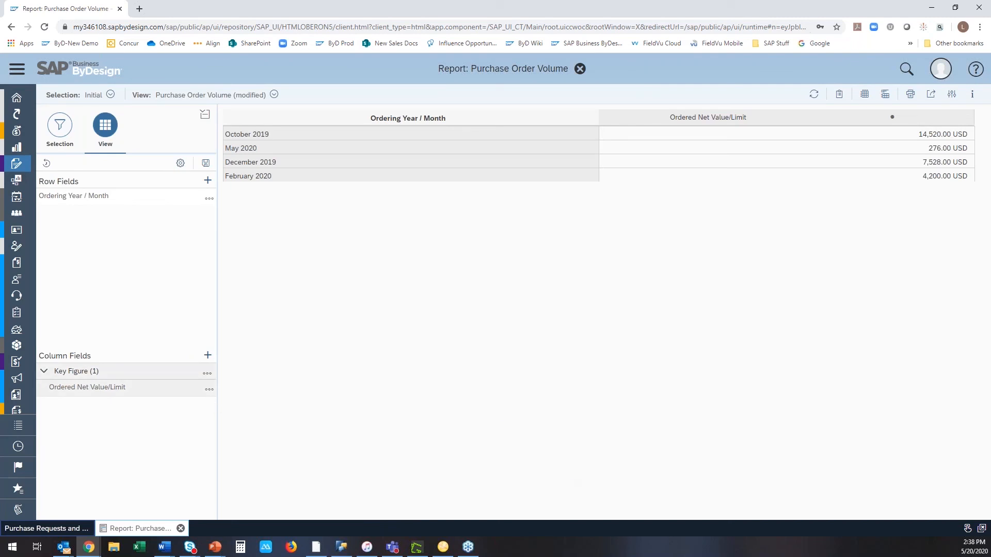
Check the available options for the Ordered Net Value/Limit field and the Key Figure group, and close the report without saving
click(209, 390)
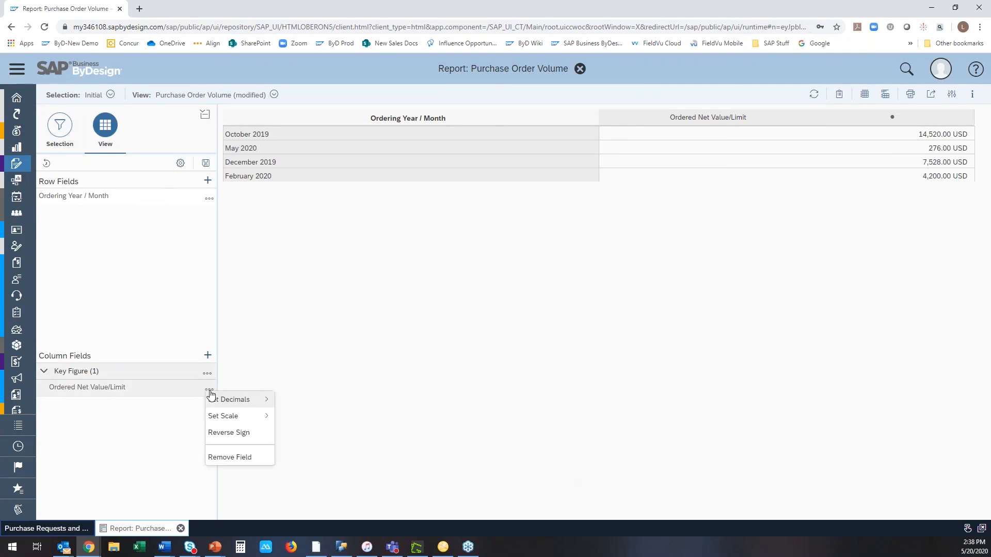
click(208, 373)
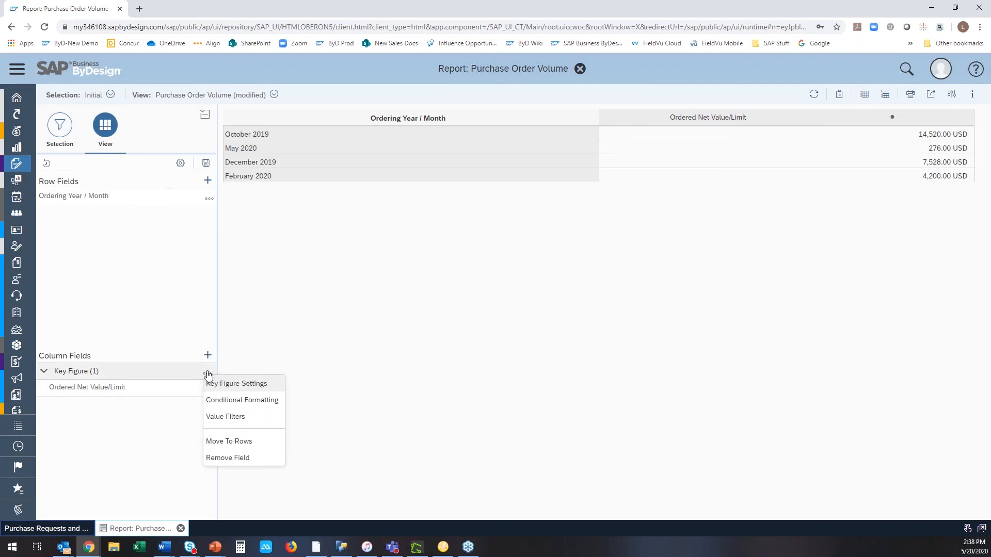
click(579, 71)
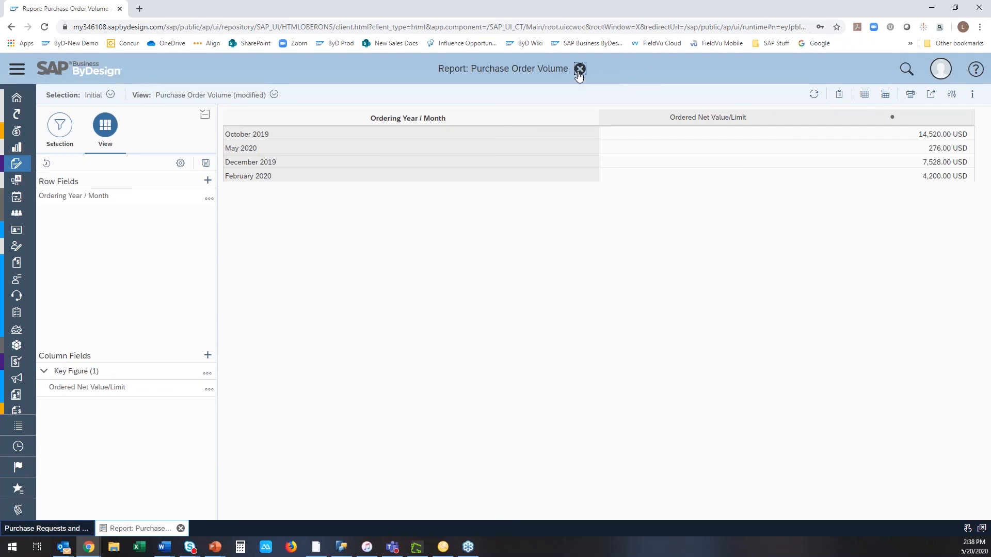
Open the Design Reports view of Business Analytics
mouse_move(42, 163)
mouse_move(66, 151)
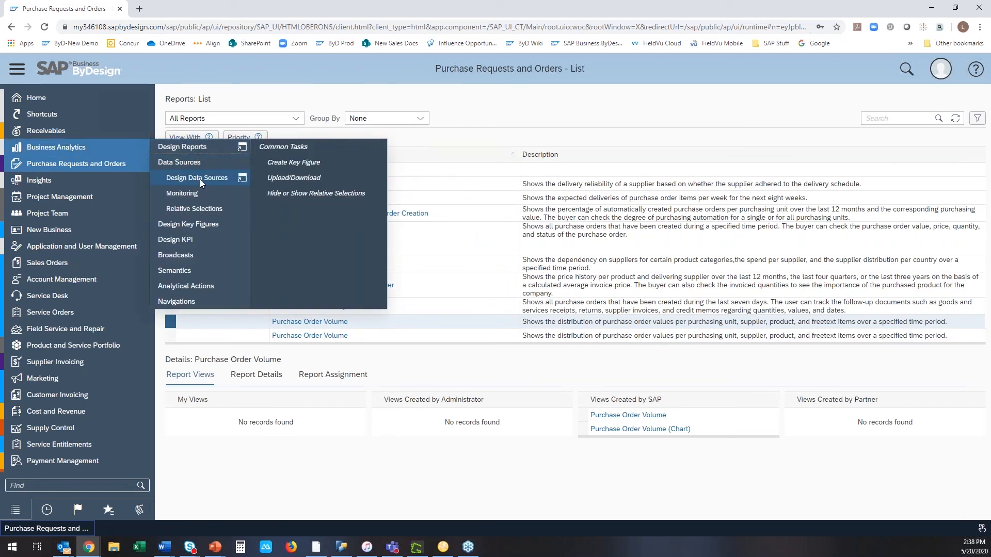
click(204, 148)
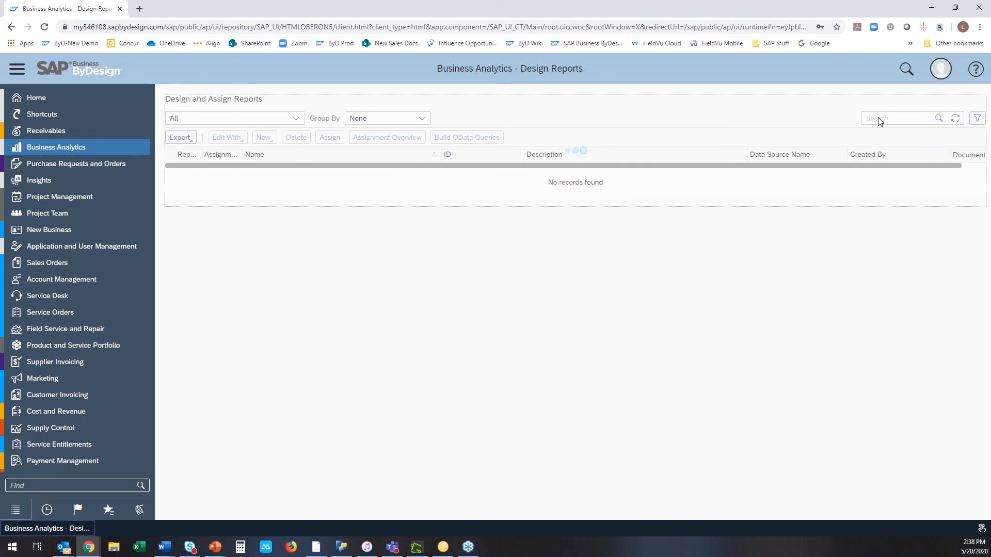
Search the Design and Assign Reports list for purchase*
click(879, 120)
text(pur)
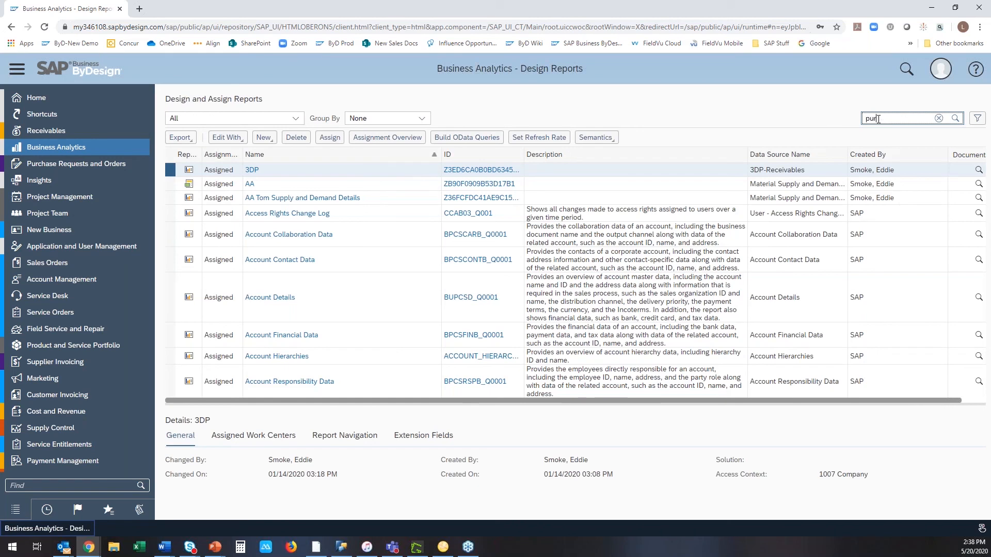
text(chase*)
key(Return)
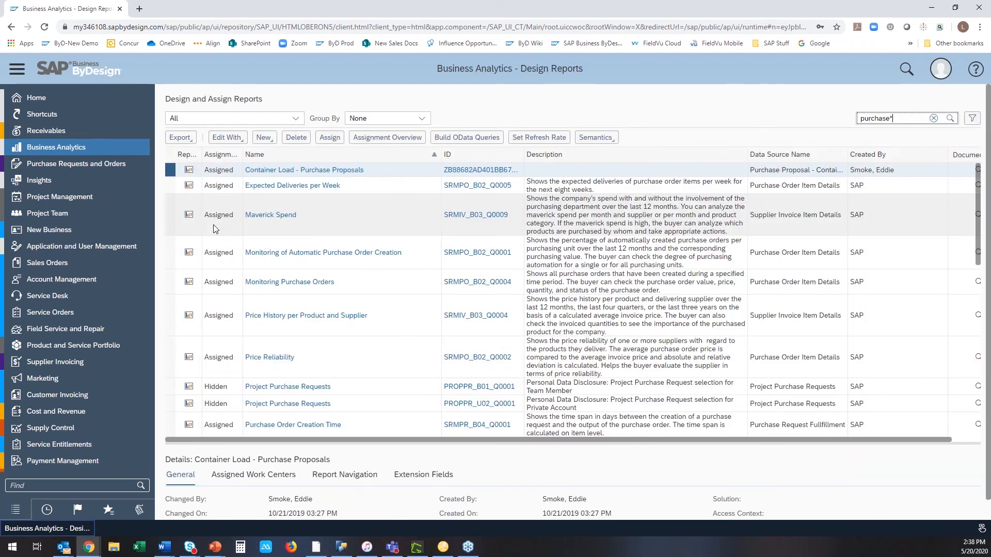
Open the Purchase Order Volume report with ID SRMPO_B02_Q0009 for editing and run it with its initial selection
scroll(169, 369, down, 5)
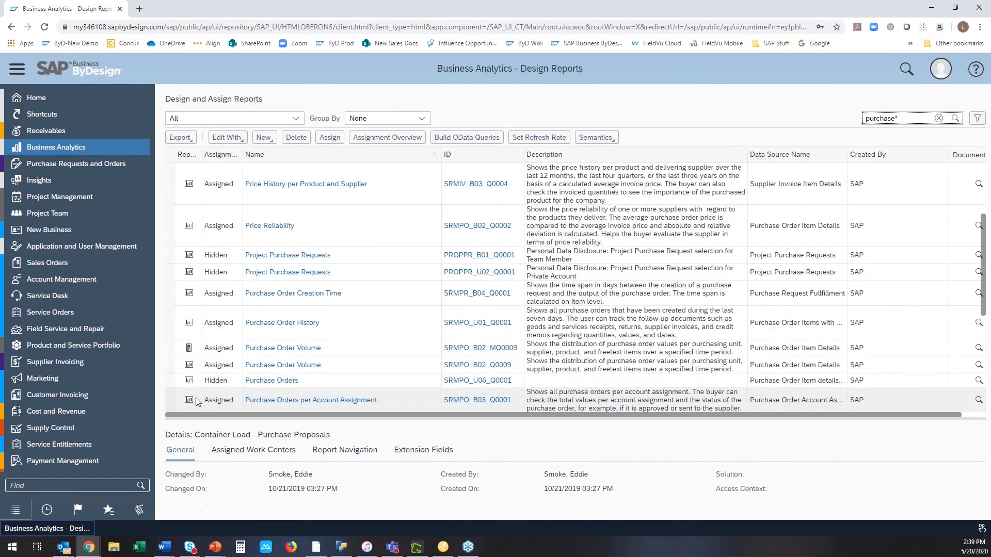
click(169, 365)
click(228, 137)
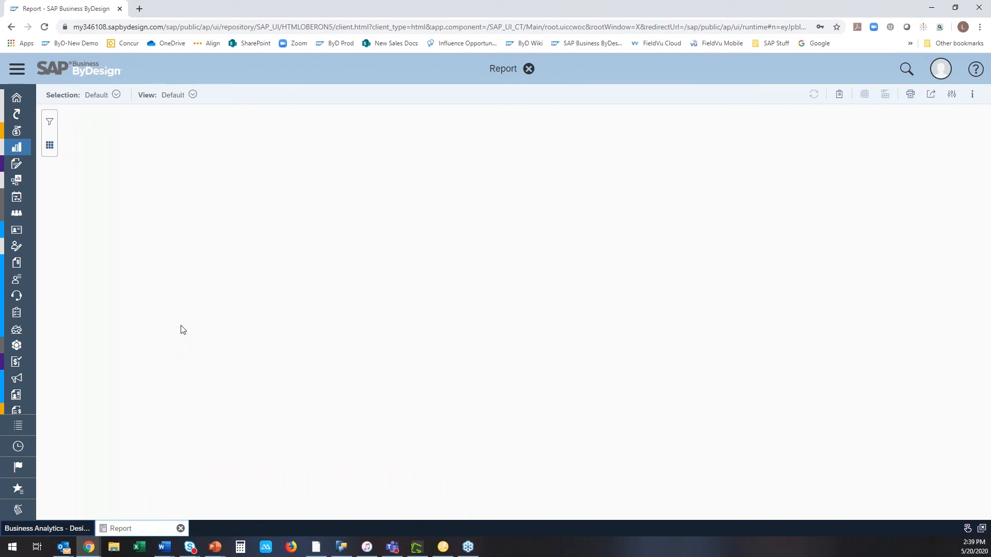
click(620, 313)
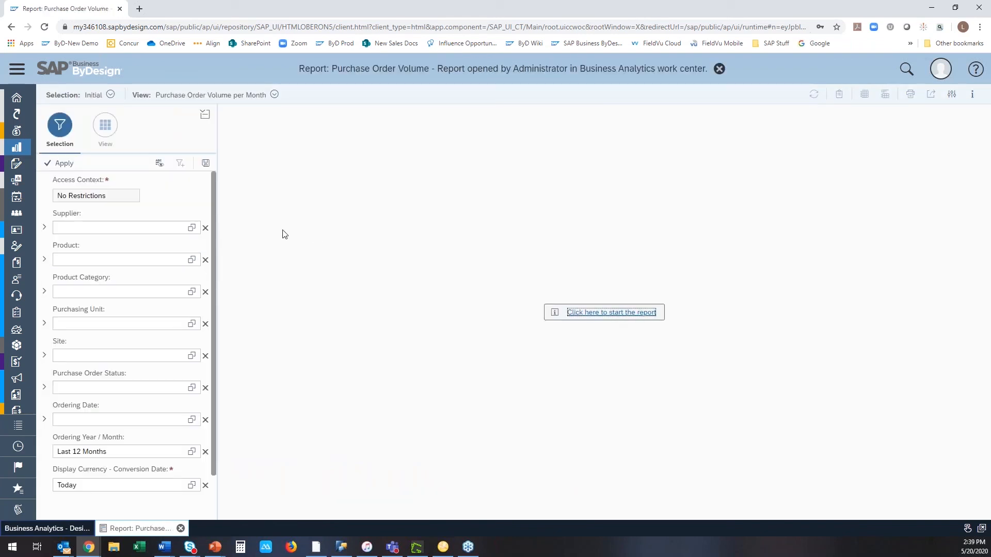
Create and open a KPI from the report's Ordered Net Value/Limit in Company Currency key figure with its default name, and close its maintenance view
click(102, 138)
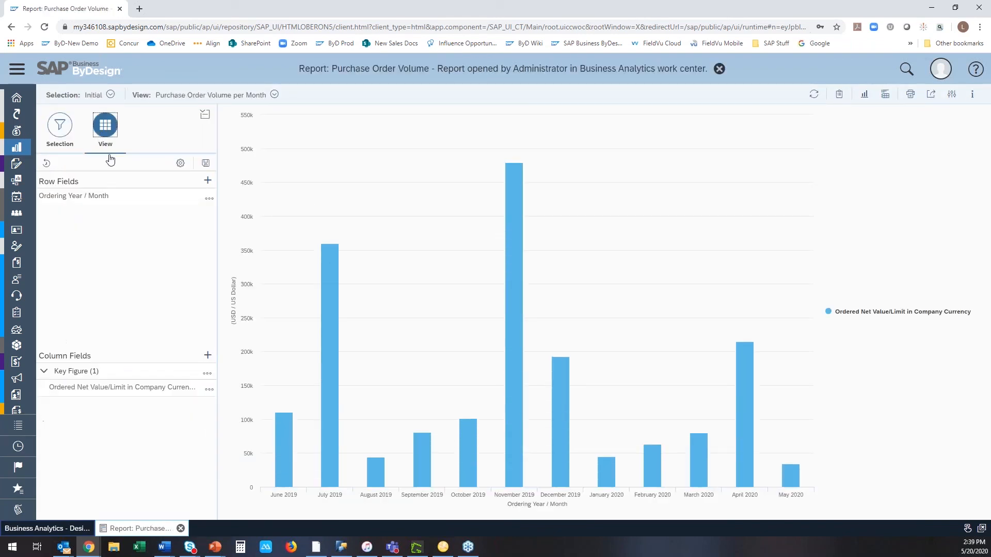
click(209, 390)
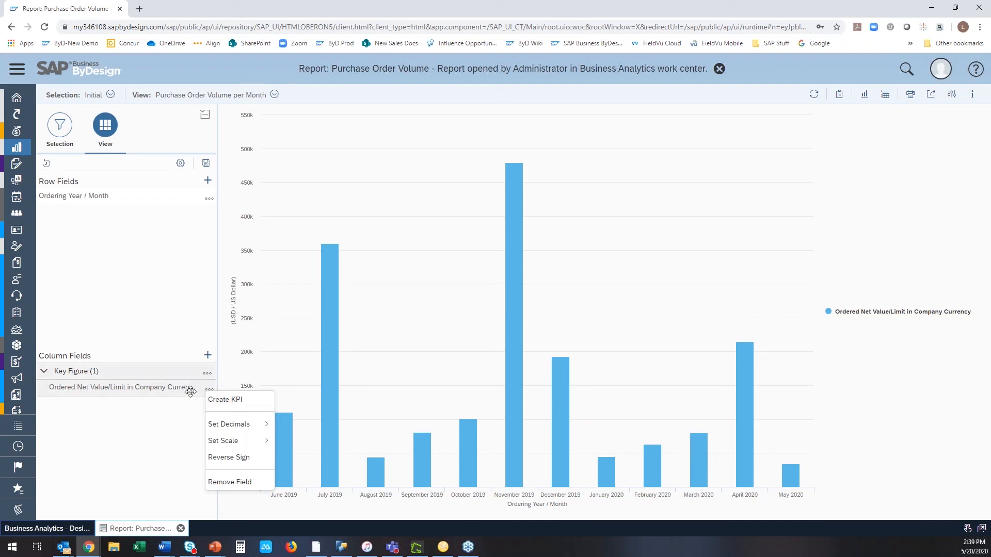
click(227, 402)
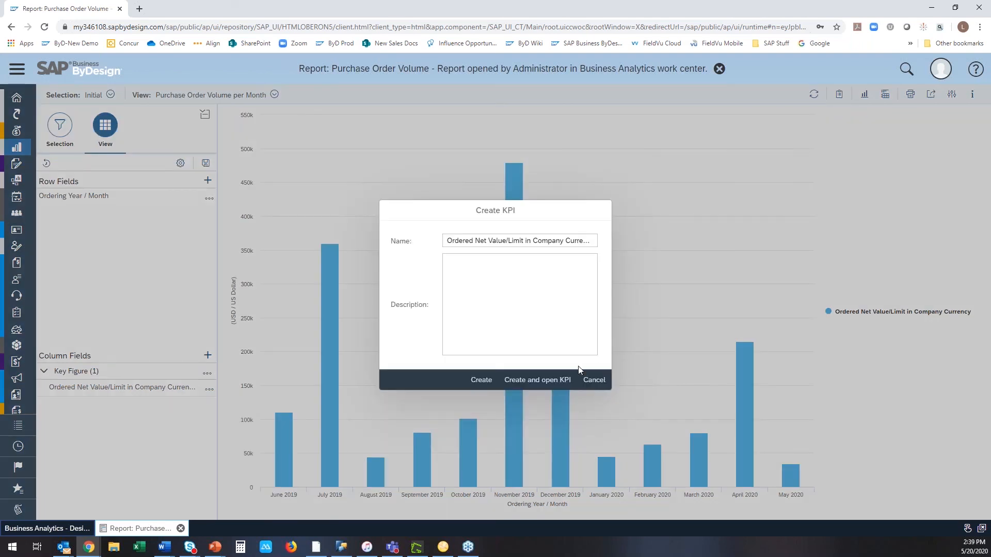
click(478, 384)
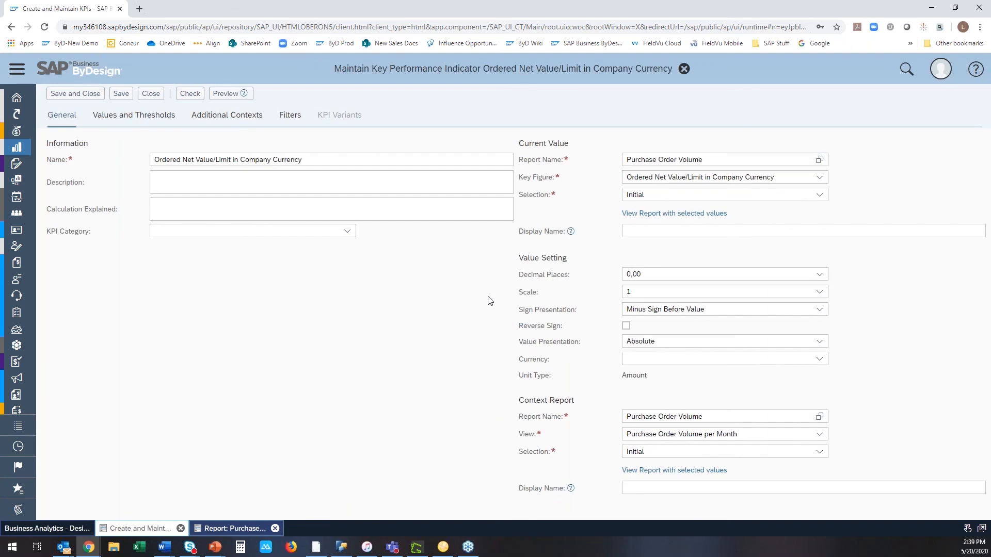
click(151, 94)
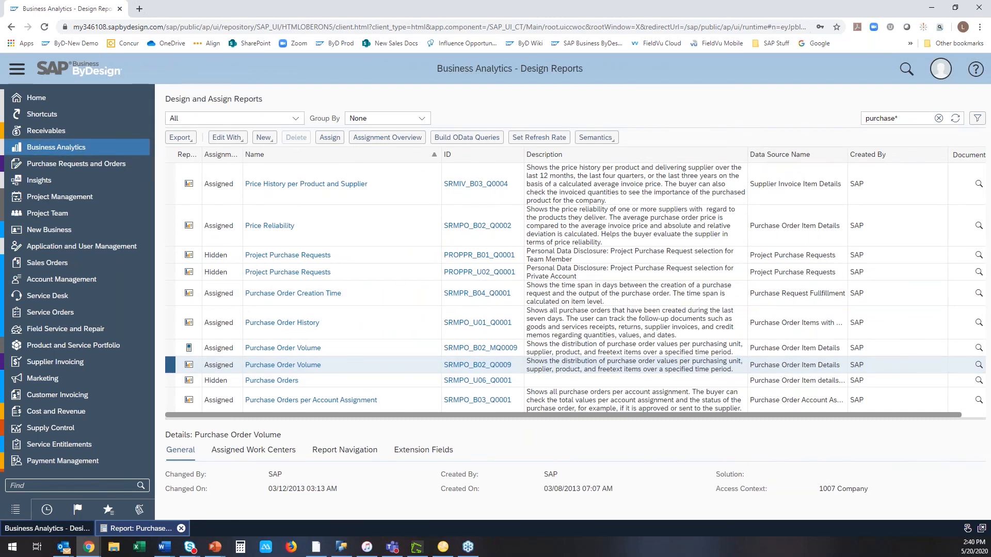
Switch to the Webinar 1 - KPI's presentation in PowerPoint, maximize its window and go to slide 10, KPI – Example Scenario
drag(990, 117, 864, 34)
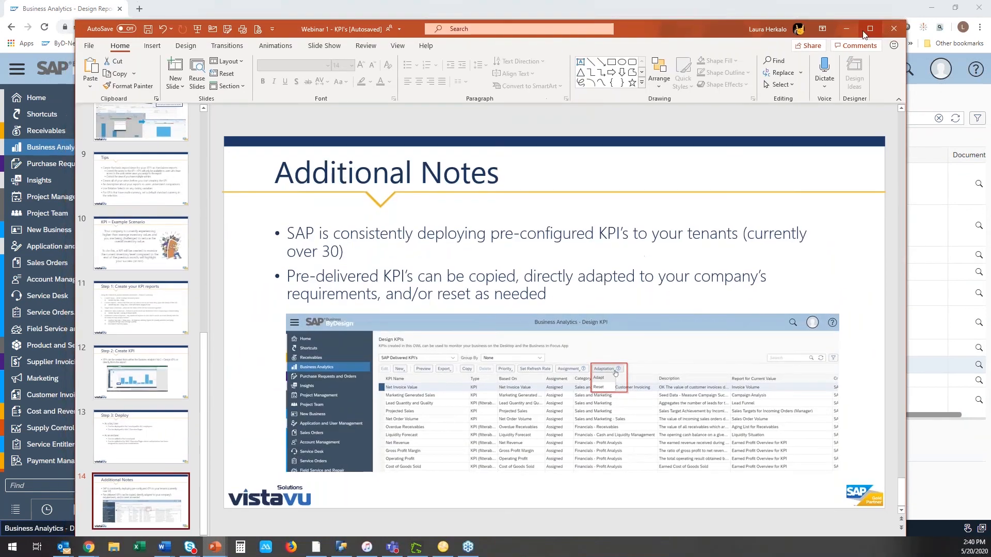
click(865, 31)
click(108, 257)
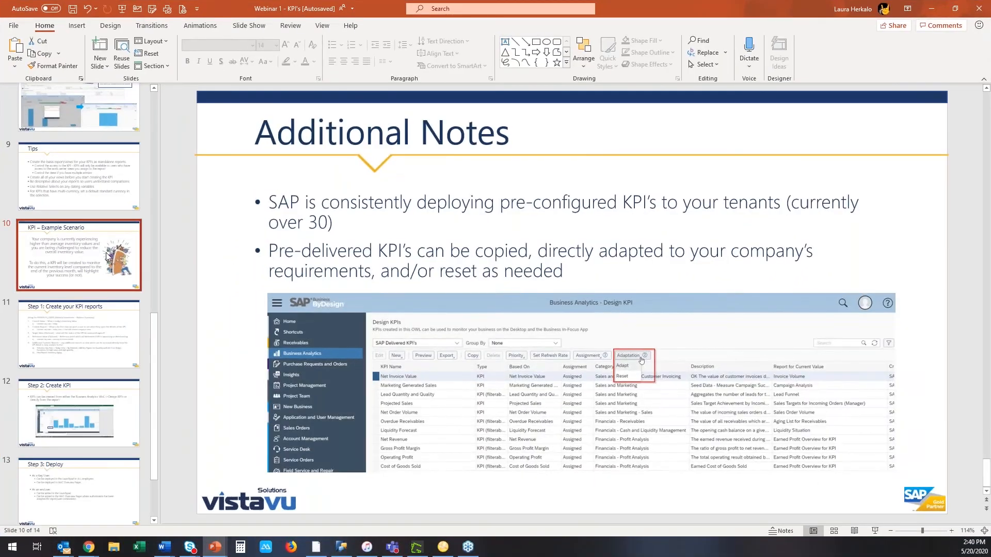